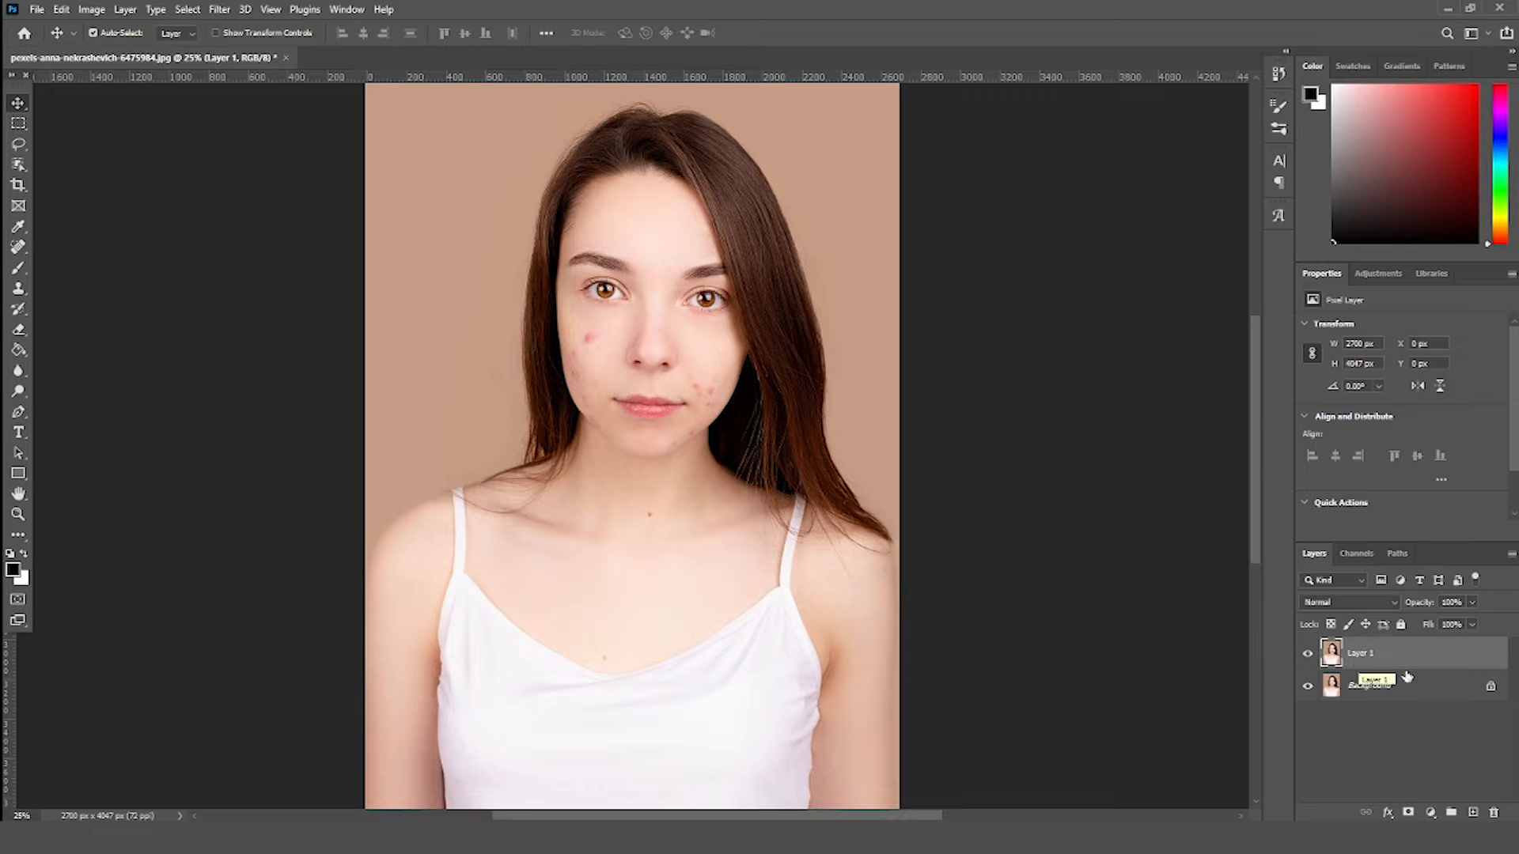
Step: Add a new blank layer above Layer 1 and activate the Spot Healing Brush for retouching on it
click(1473, 813)
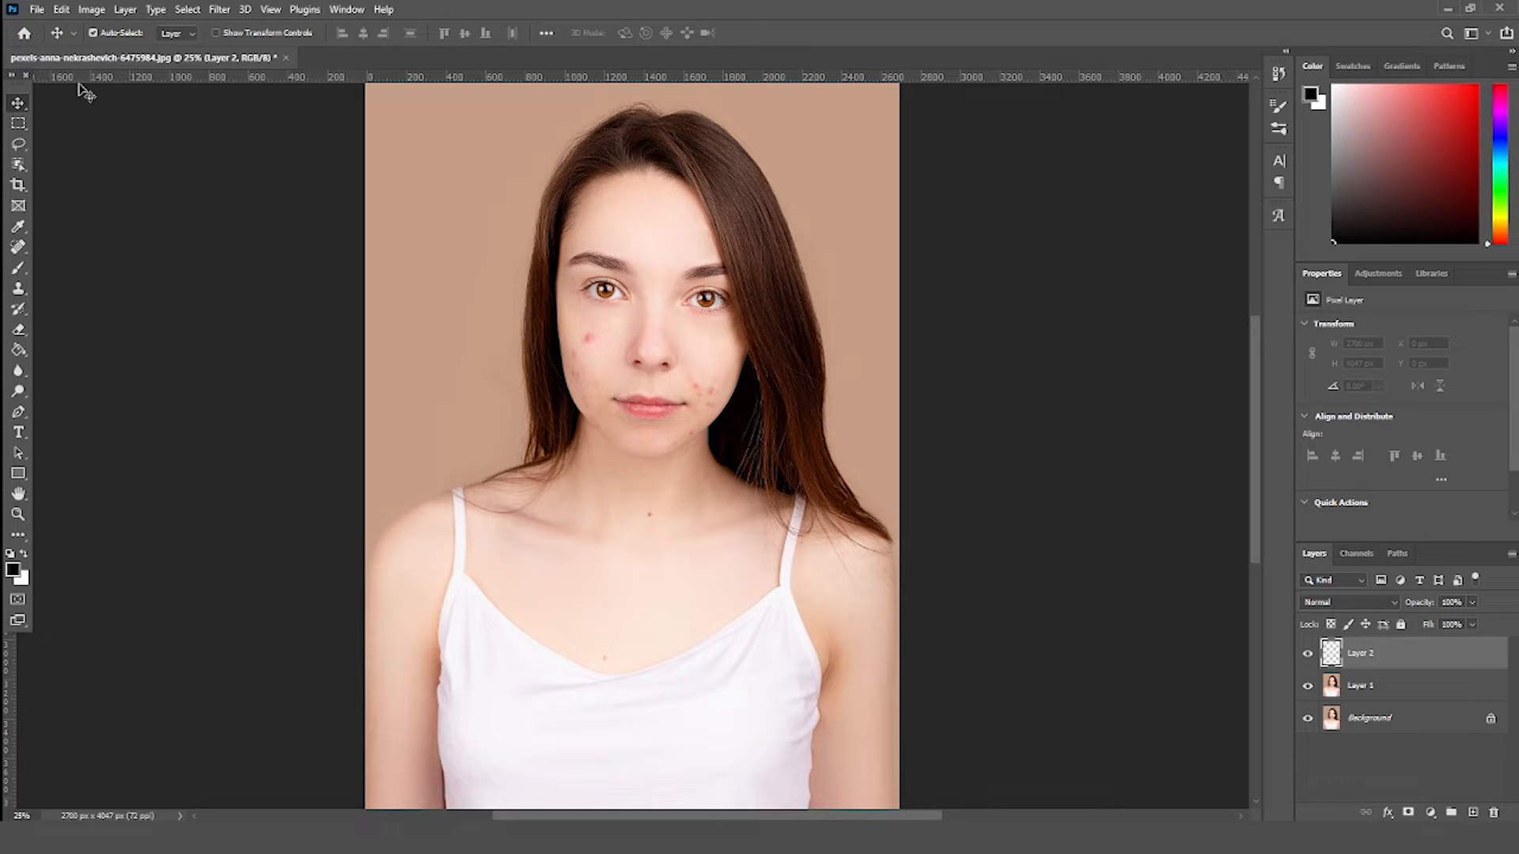
click(17, 249)
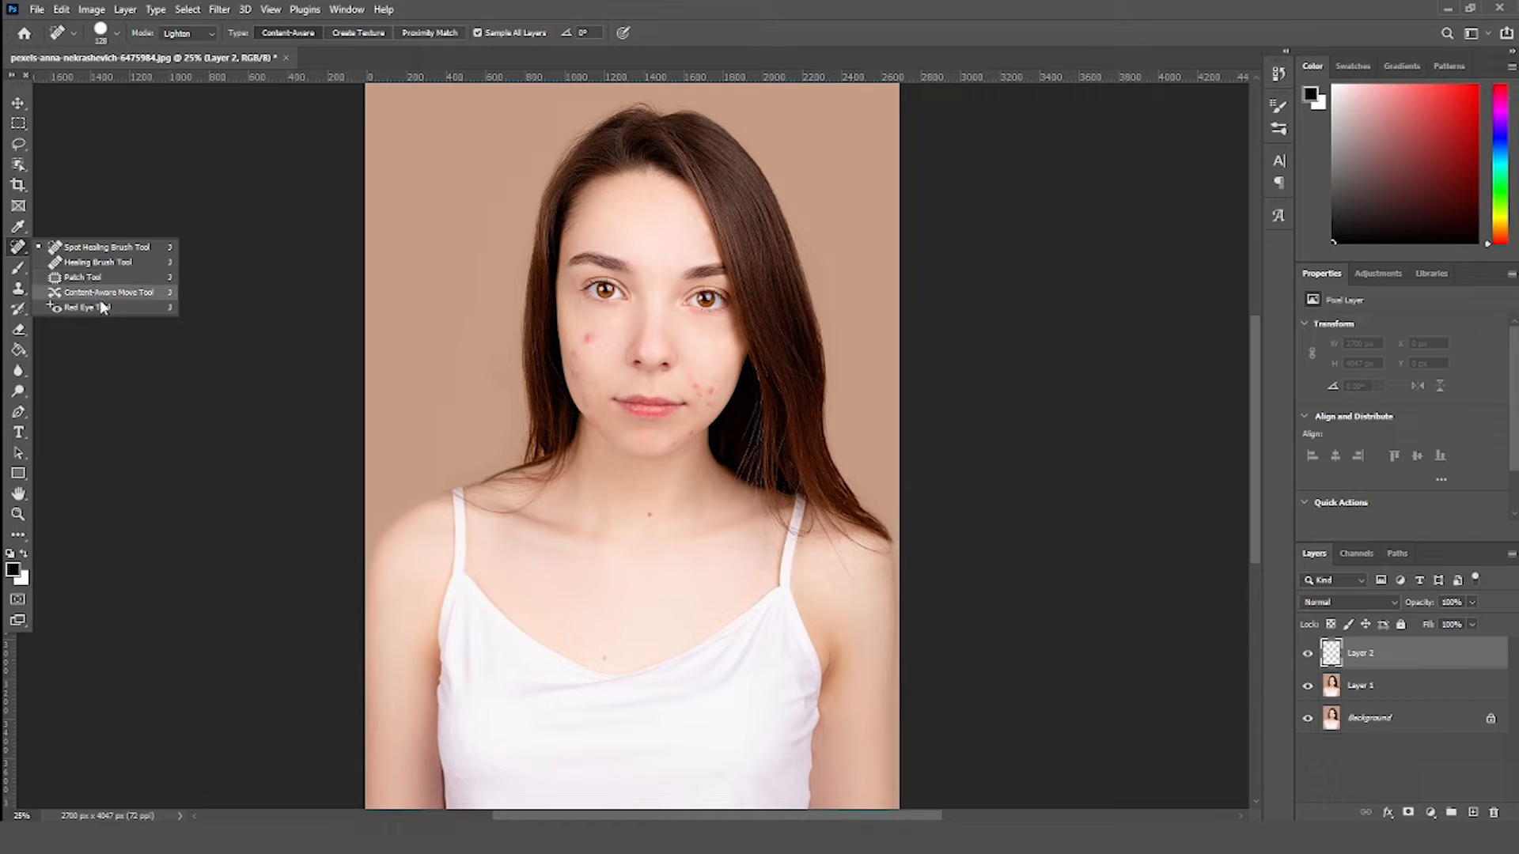
click(26, 247)
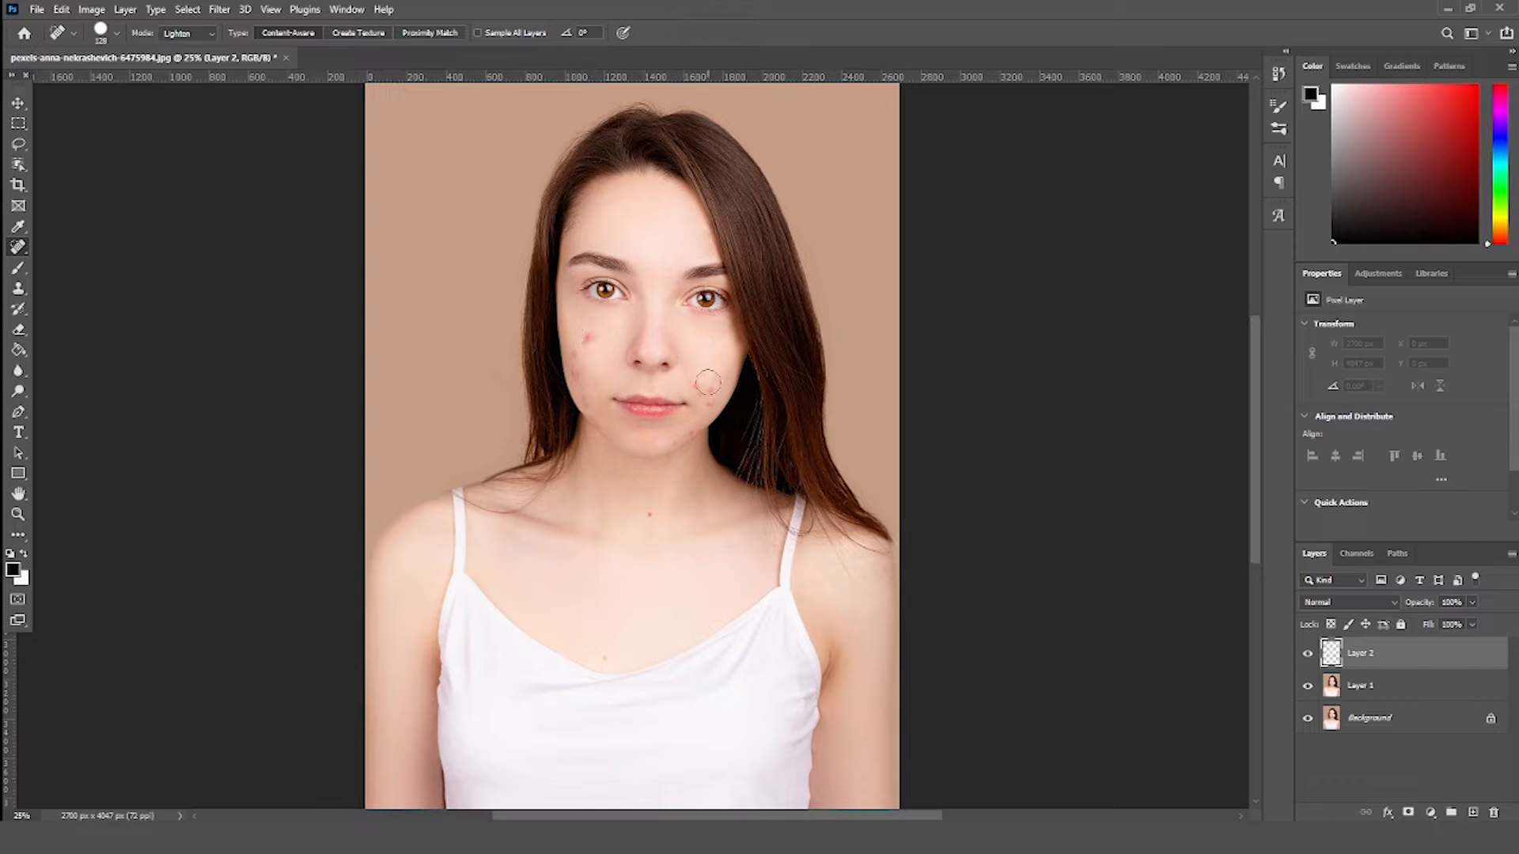
drag(707, 436, 699, 406)
Step: Set the Spot Healing Brush to Normal mode with a brush size of about 84 px
click(211, 32)
click(174, 48)
click(190, 33)
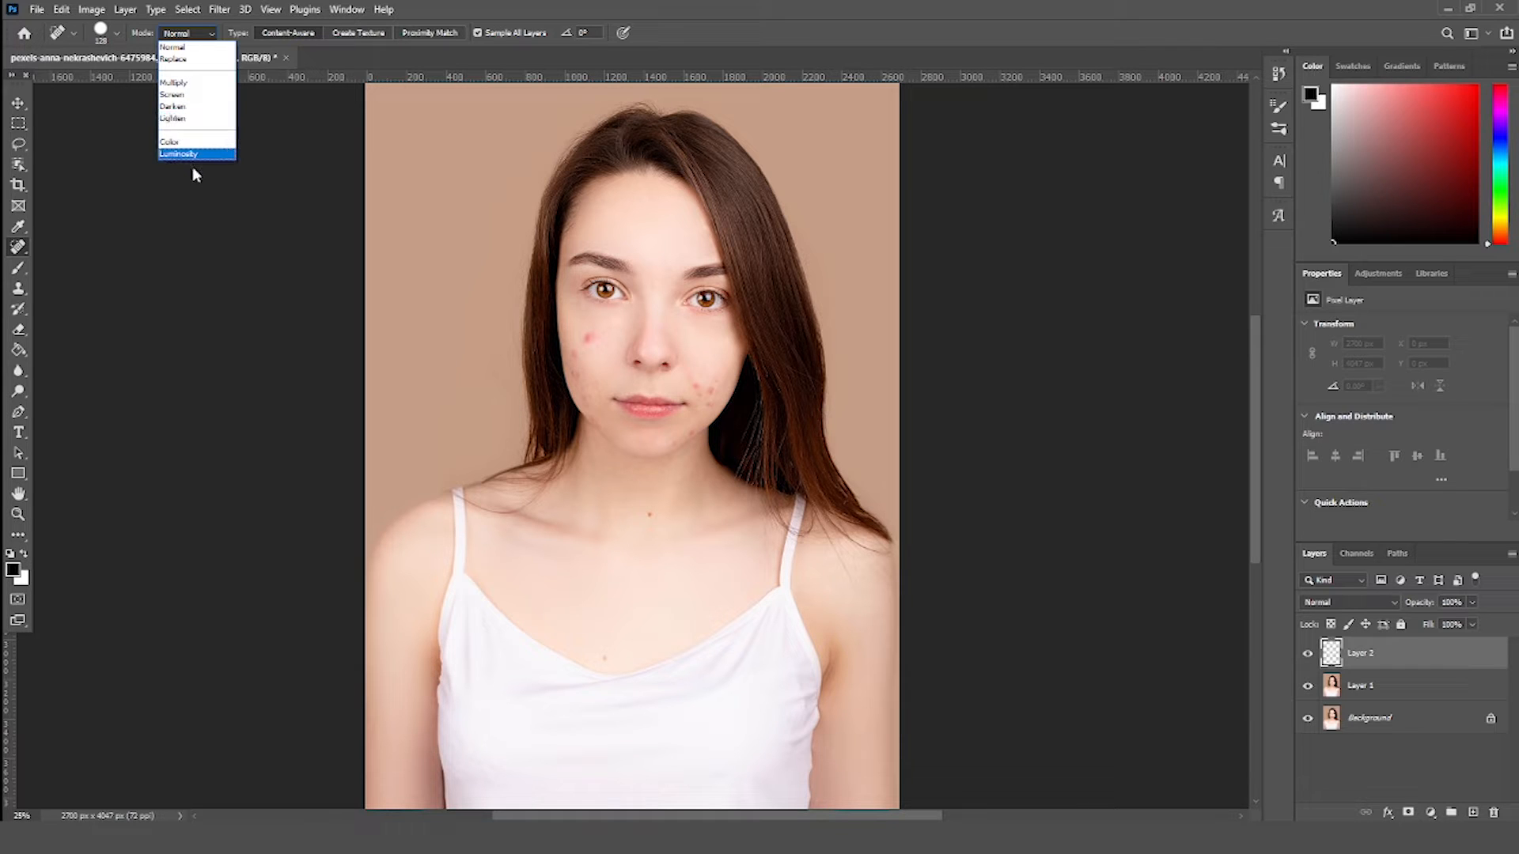
click(207, 36)
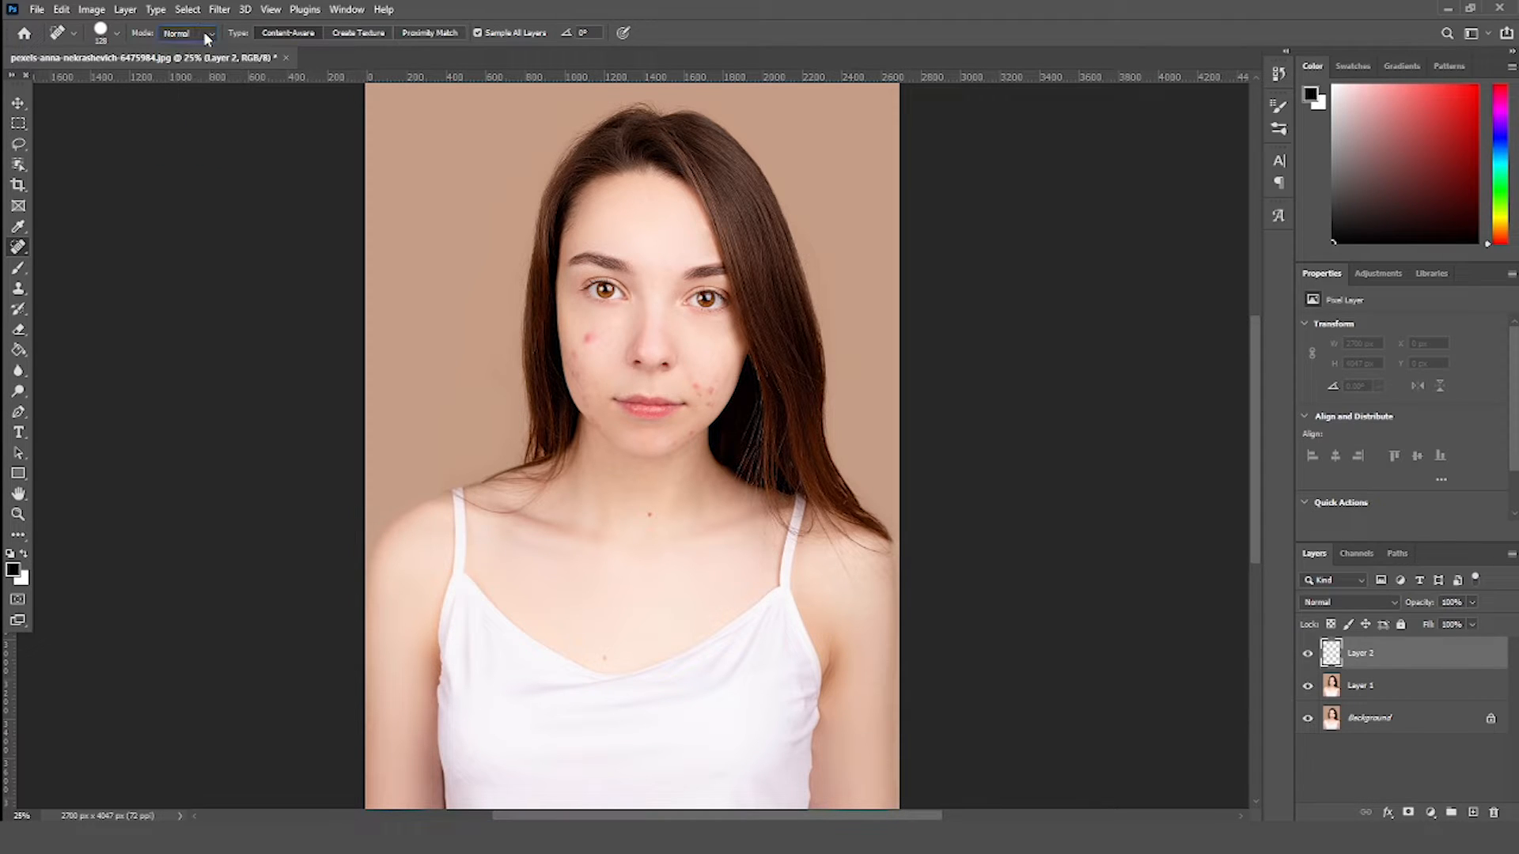
click(116, 34)
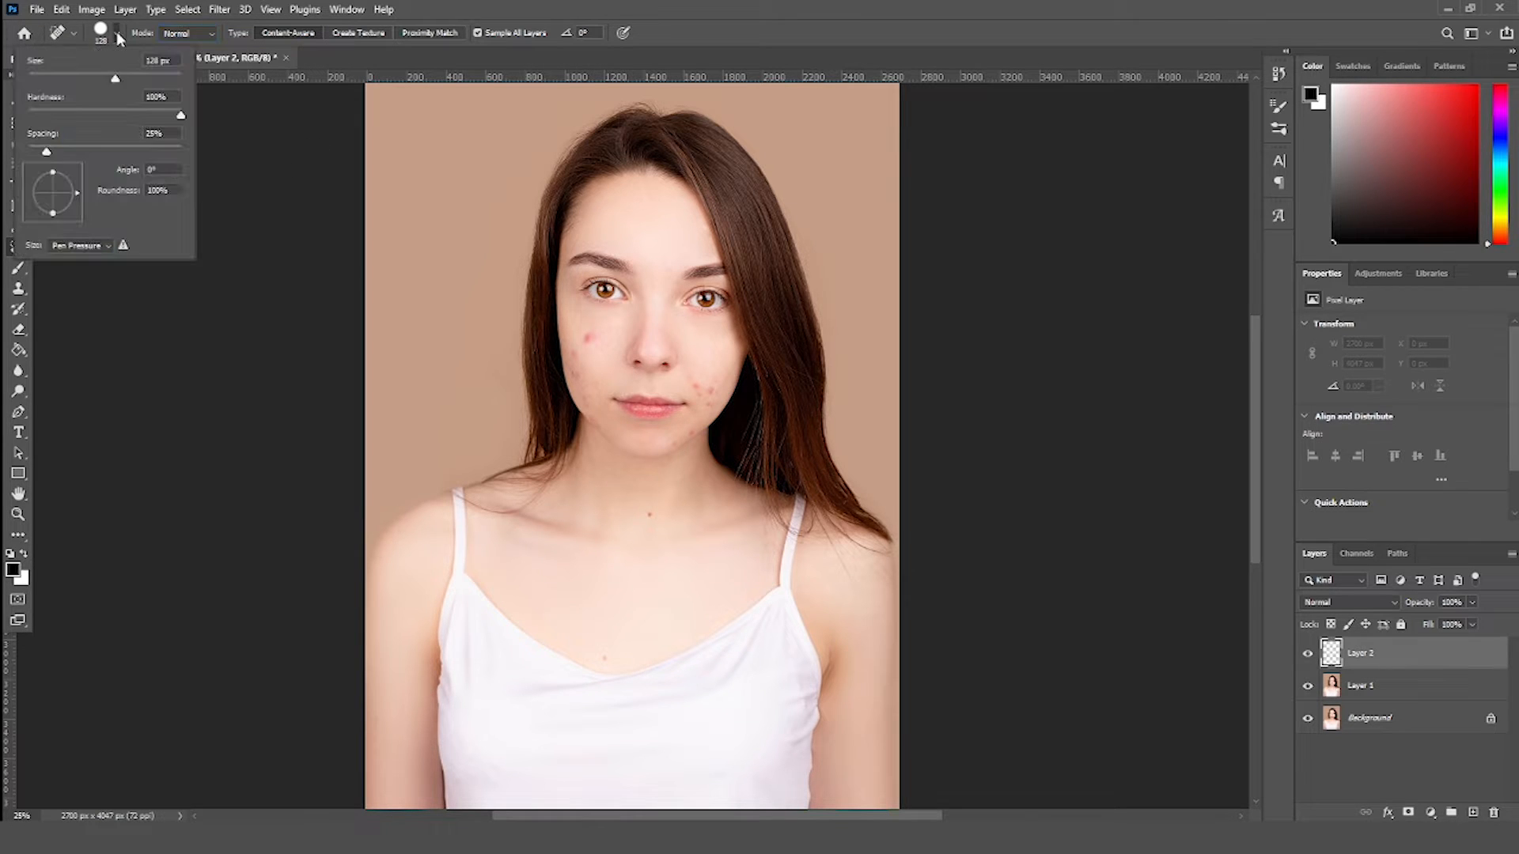
drag(70, 85, 91, 81)
click(263, 164)
Step: Heal the large red spot on the cheek beside the nose and the cluster of blemishes on the hair-side cheek
click(590, 339)
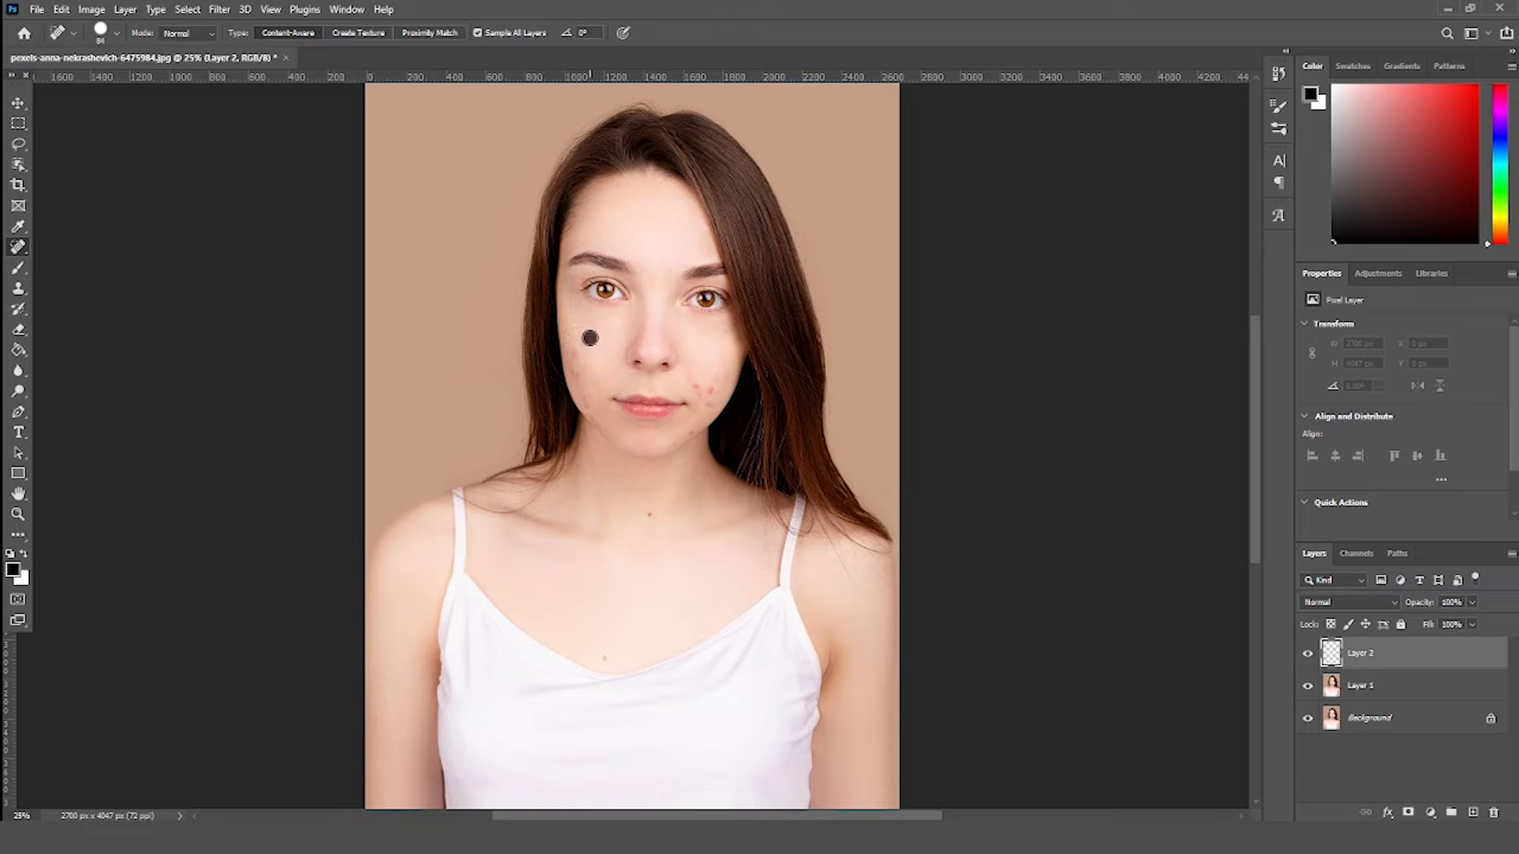
click(576, 354)
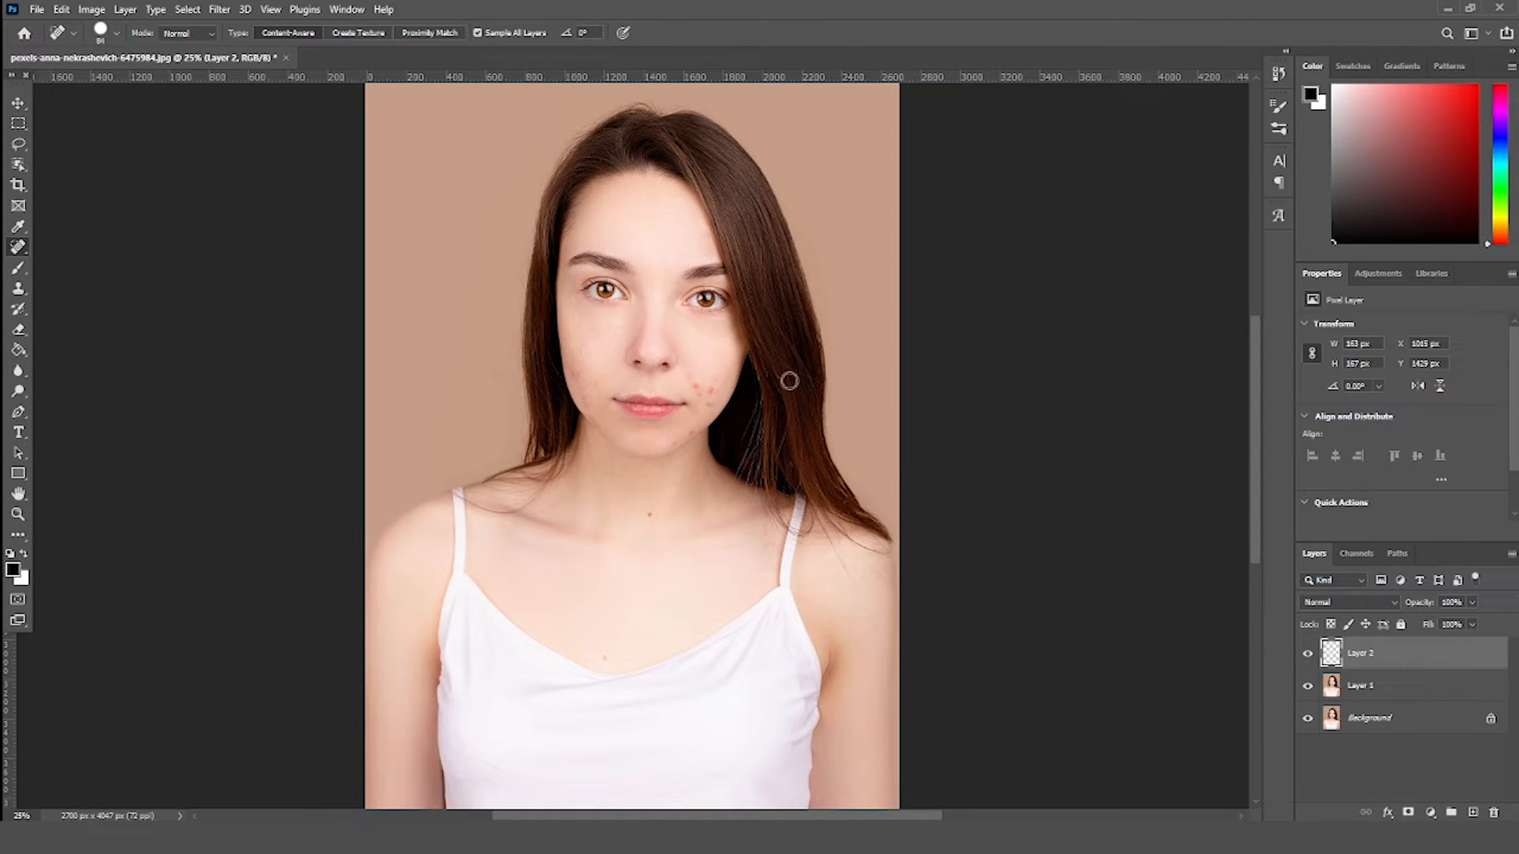
click(694, 384)
click(698, 390)
click(703, 390)
click(709, 400)
click(688, 429)
Step: Heal the small blemishes along the outer edge of the cheek and jaw on the image's left side
click(576, 374)
click(579, 375)
click(575, 362)
click(578, 367)
click(583, 377)
click(590, 403)
click(579, 381)
Step: Reduce the brush size to about 53 px and heal the jaw spots and the dark mole on the neck
click(116, 32)
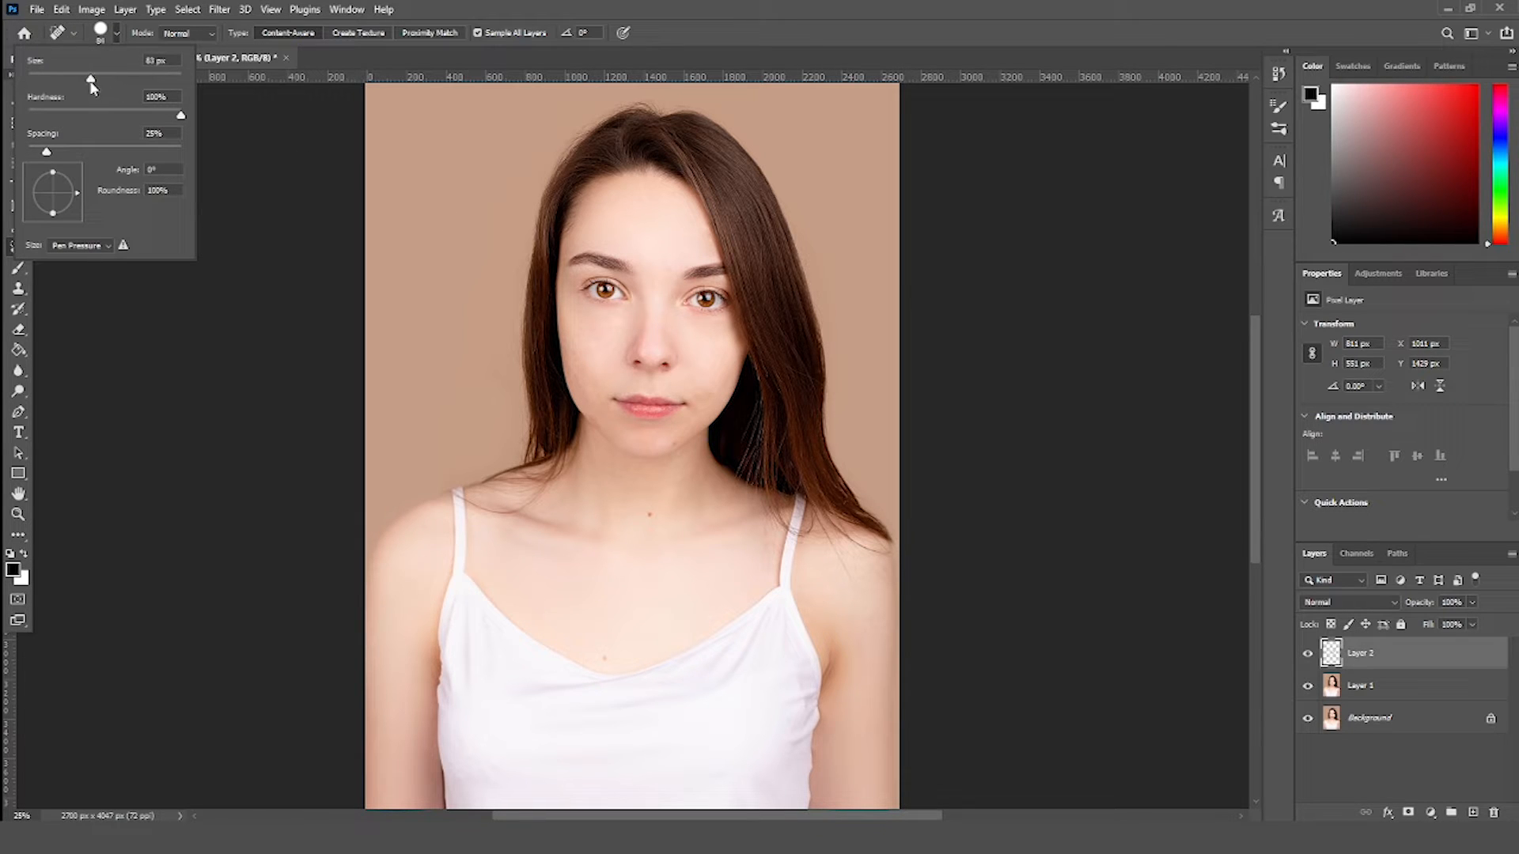
drag(91, 82, 67, 82)
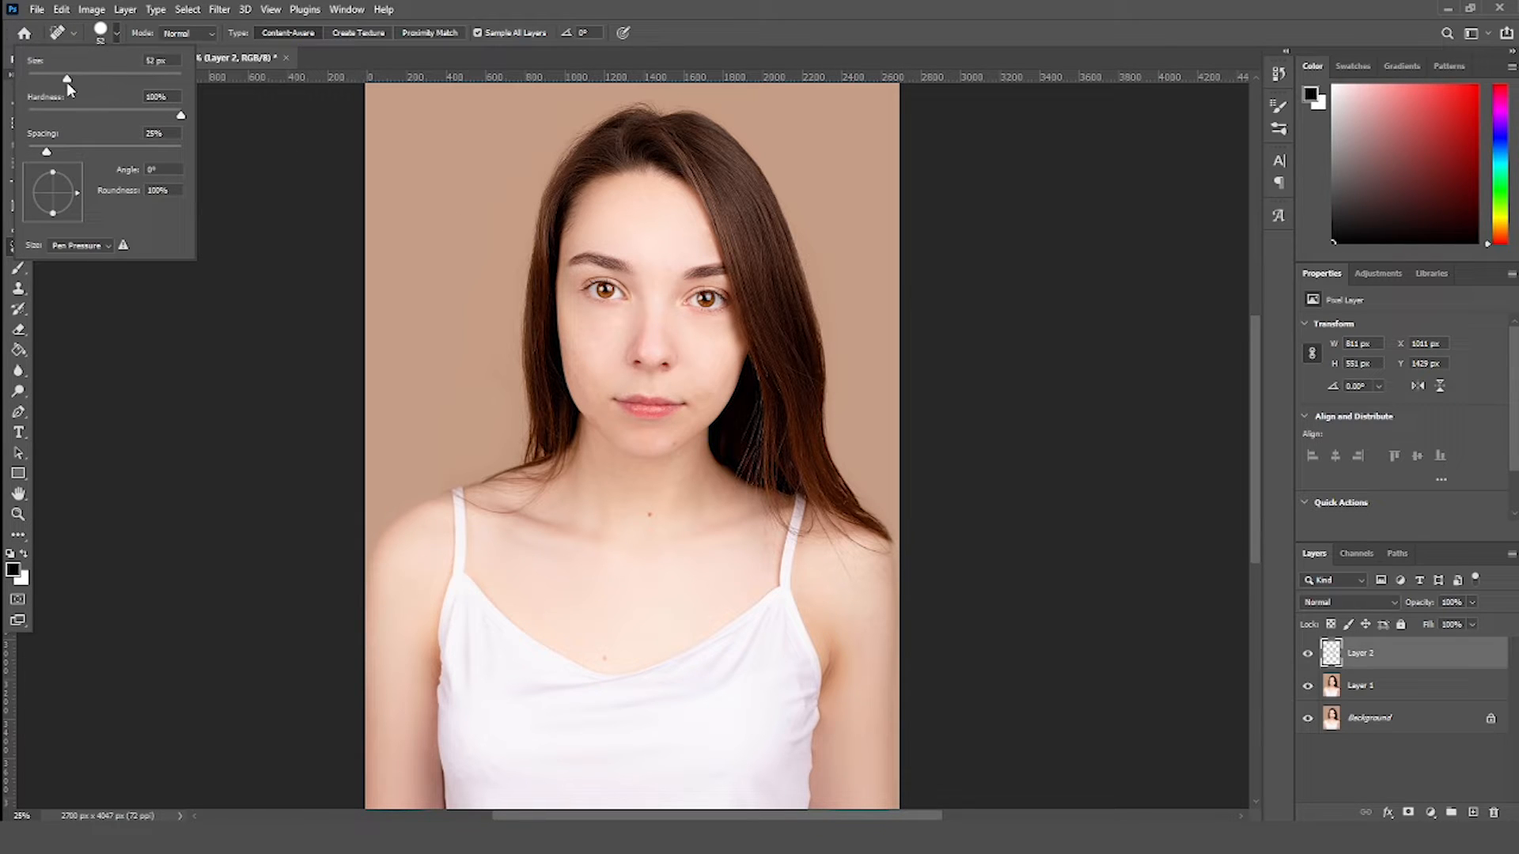
click(592, 416)
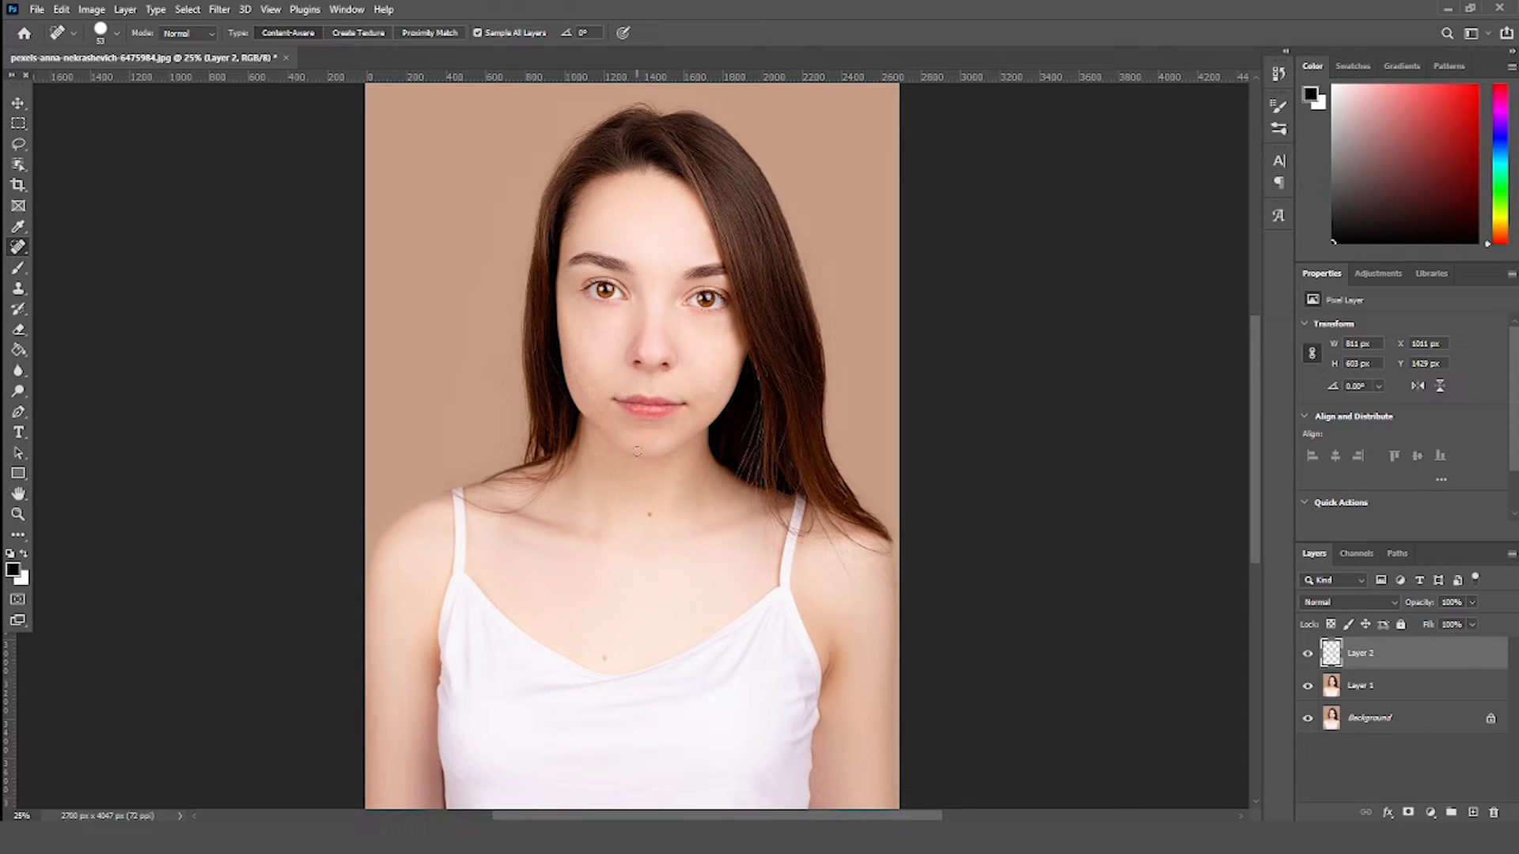
click(650, 515)
click(586, 397)
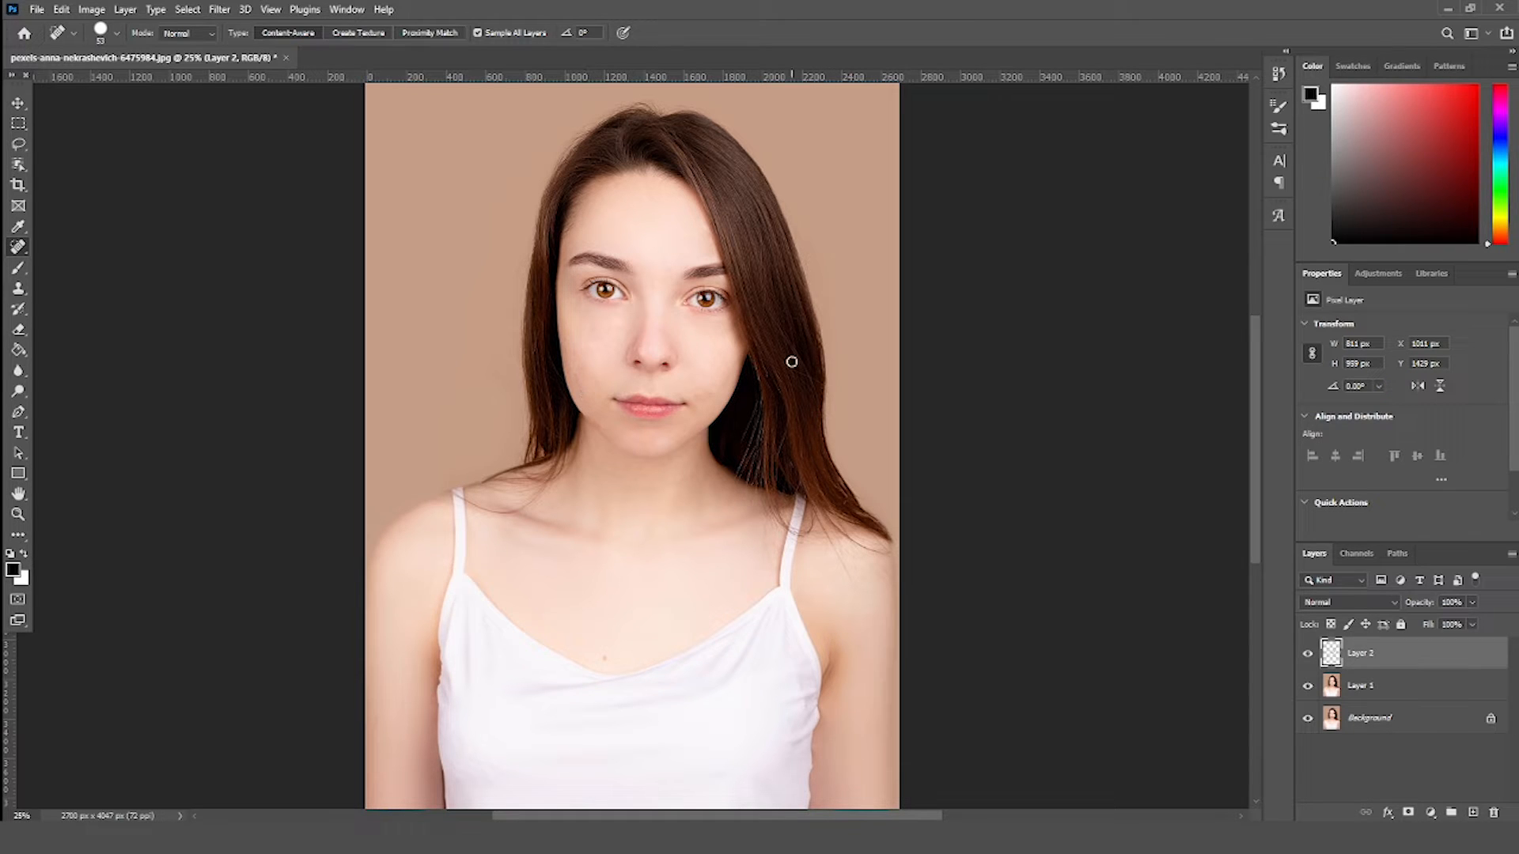
Step: Switch the Spot Healing Brush to Lighten mode and set its size to about 67 px
click(207, 31)
click(175, 118)
click(116, 33)
drag(68, 78, 75, 78)
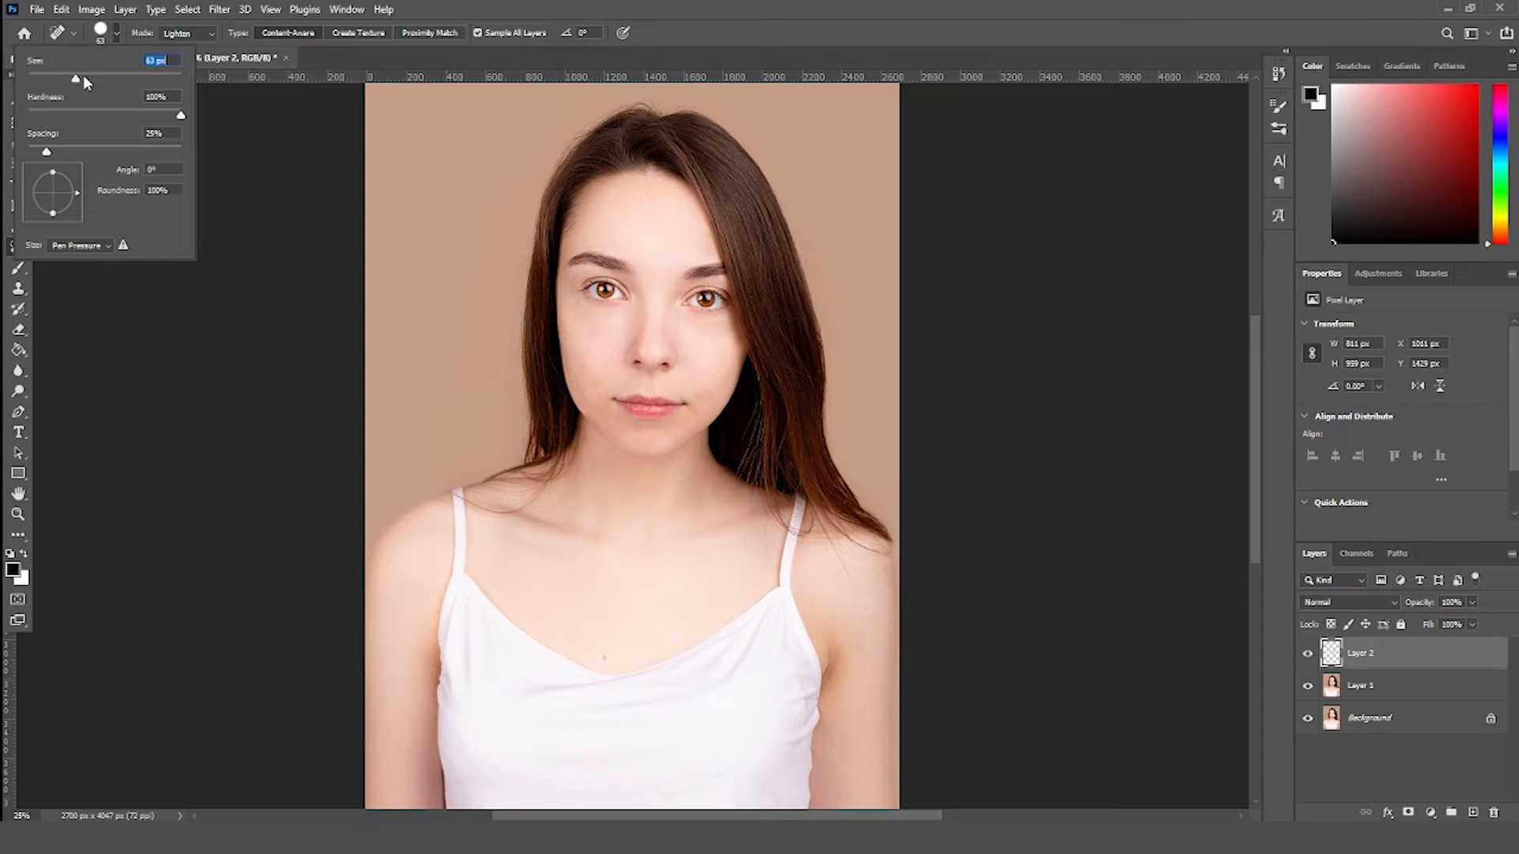
Step: Even out the darker patches on the chin and on the cheek and jaw at the image's left side
click(624, 435)
click(586, 404)
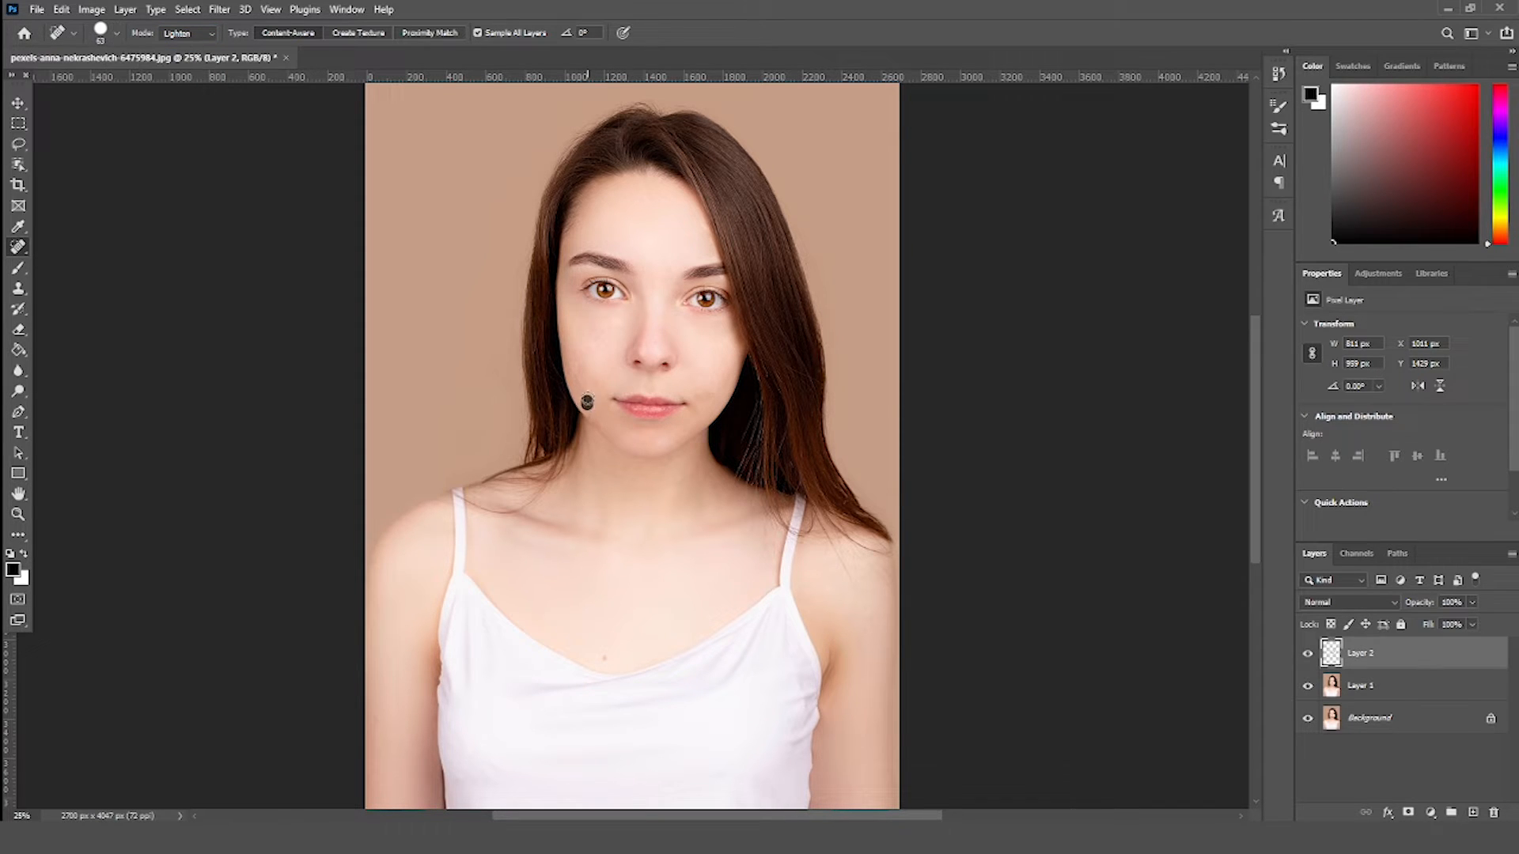
click(582, 394)
click(576, 386)
click(575, 375)
click(587, 377)
click(594, 383)
click(601, 398)
click(600, 399)
click(601, 421)
click(575, 364)
click(571, 355)
Step: Even out the remaining darker patches on the cheek next to the long hair
click(695, 395)
click(709, 395)
click(720, 385)
click(707, 403)
click(717, 364)
click(722, 363)
click(699, 398)
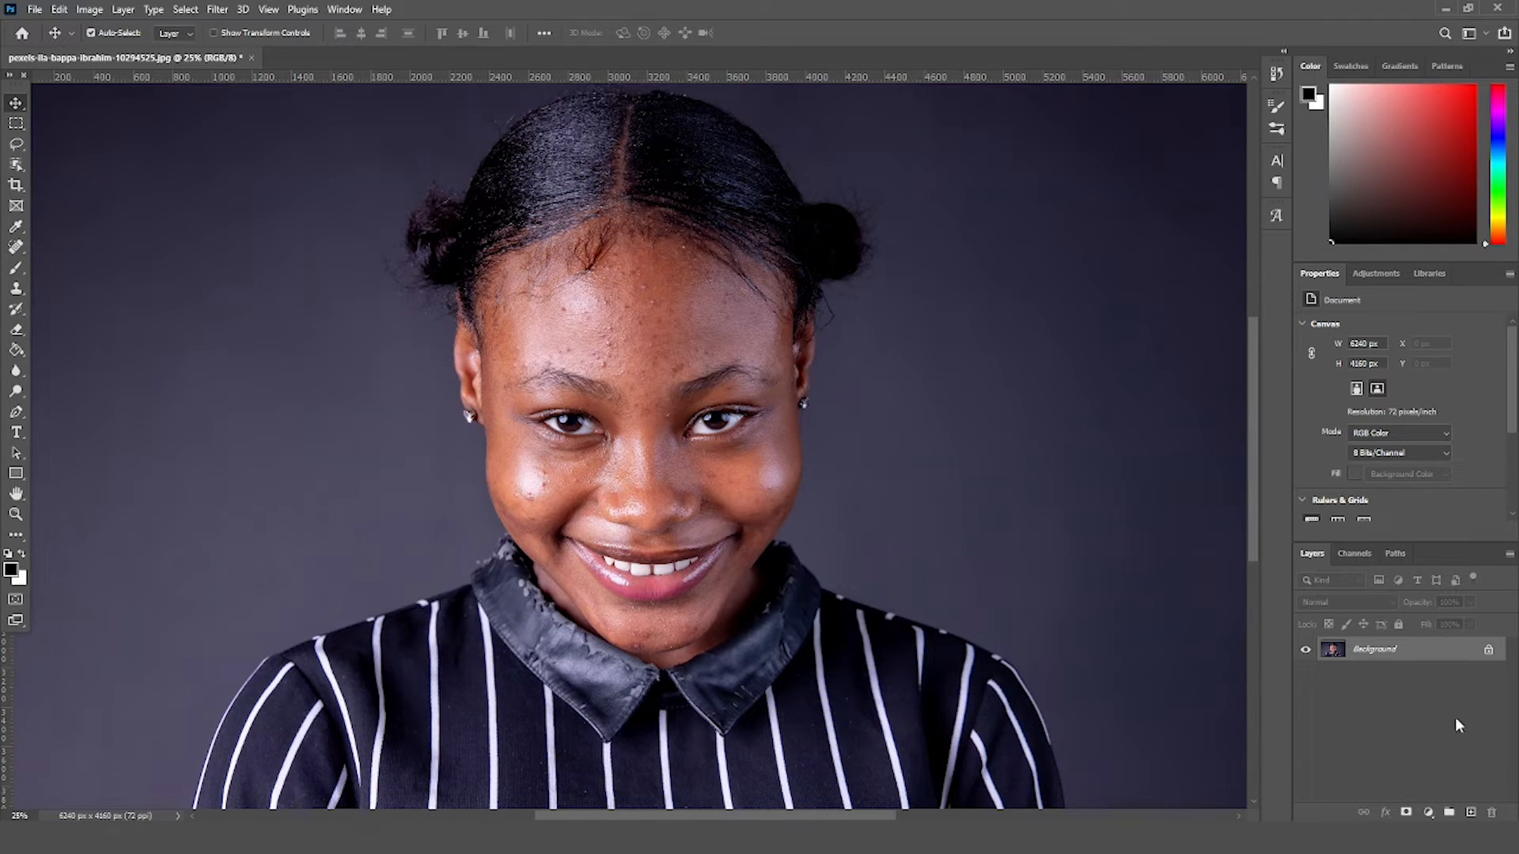
Step: Duplicate the Background layer of the second portrait
right_click(1427, 662)
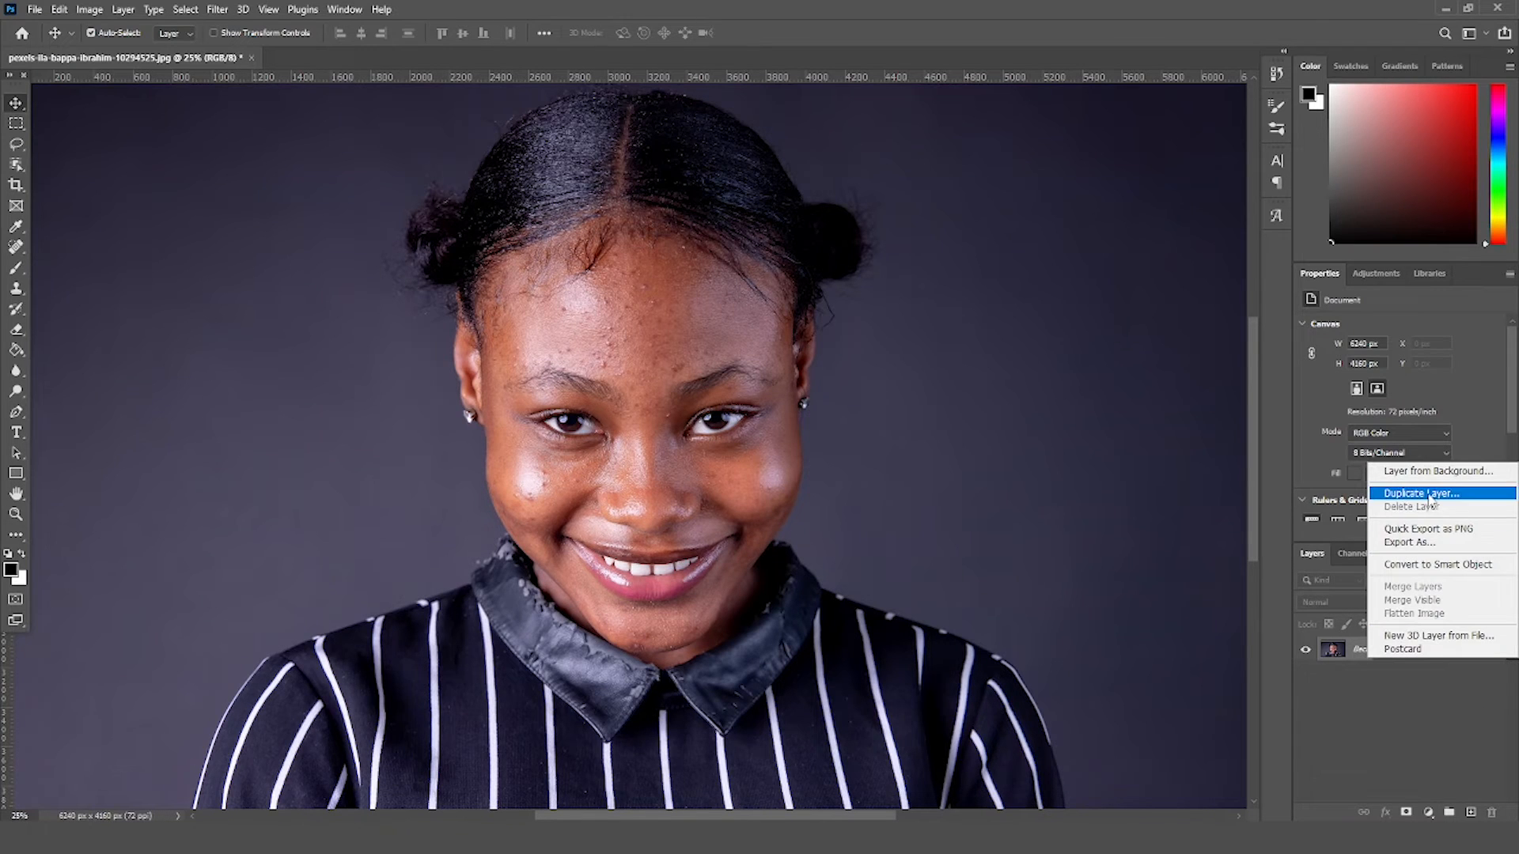
click(1403, 744)
key(ctrl+j)
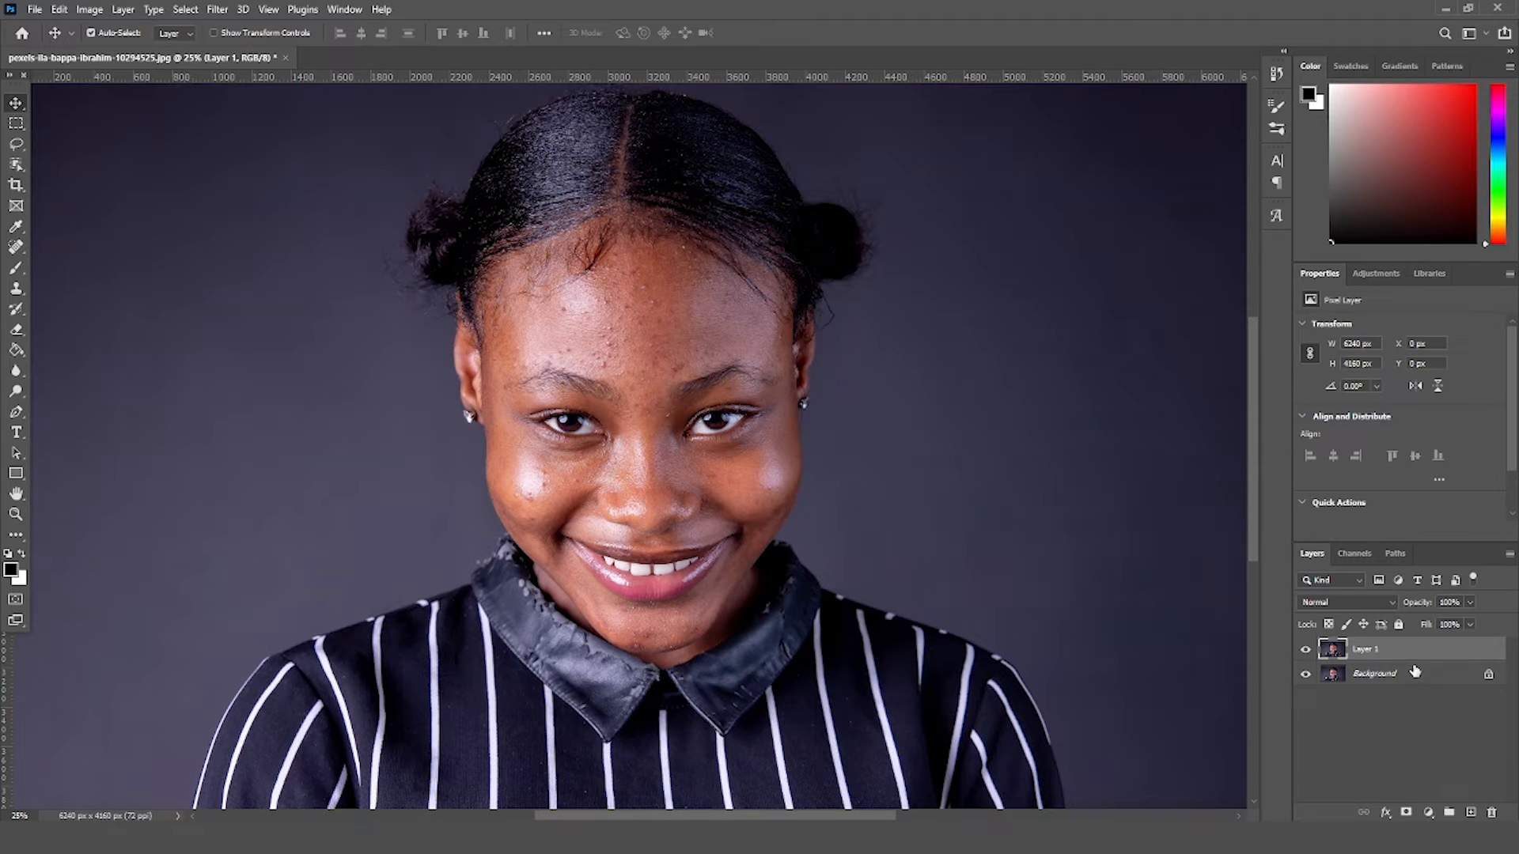
Step: Set the duplicated layer's blend mode to Vivid Light and invert its colors
click(1391, 604)
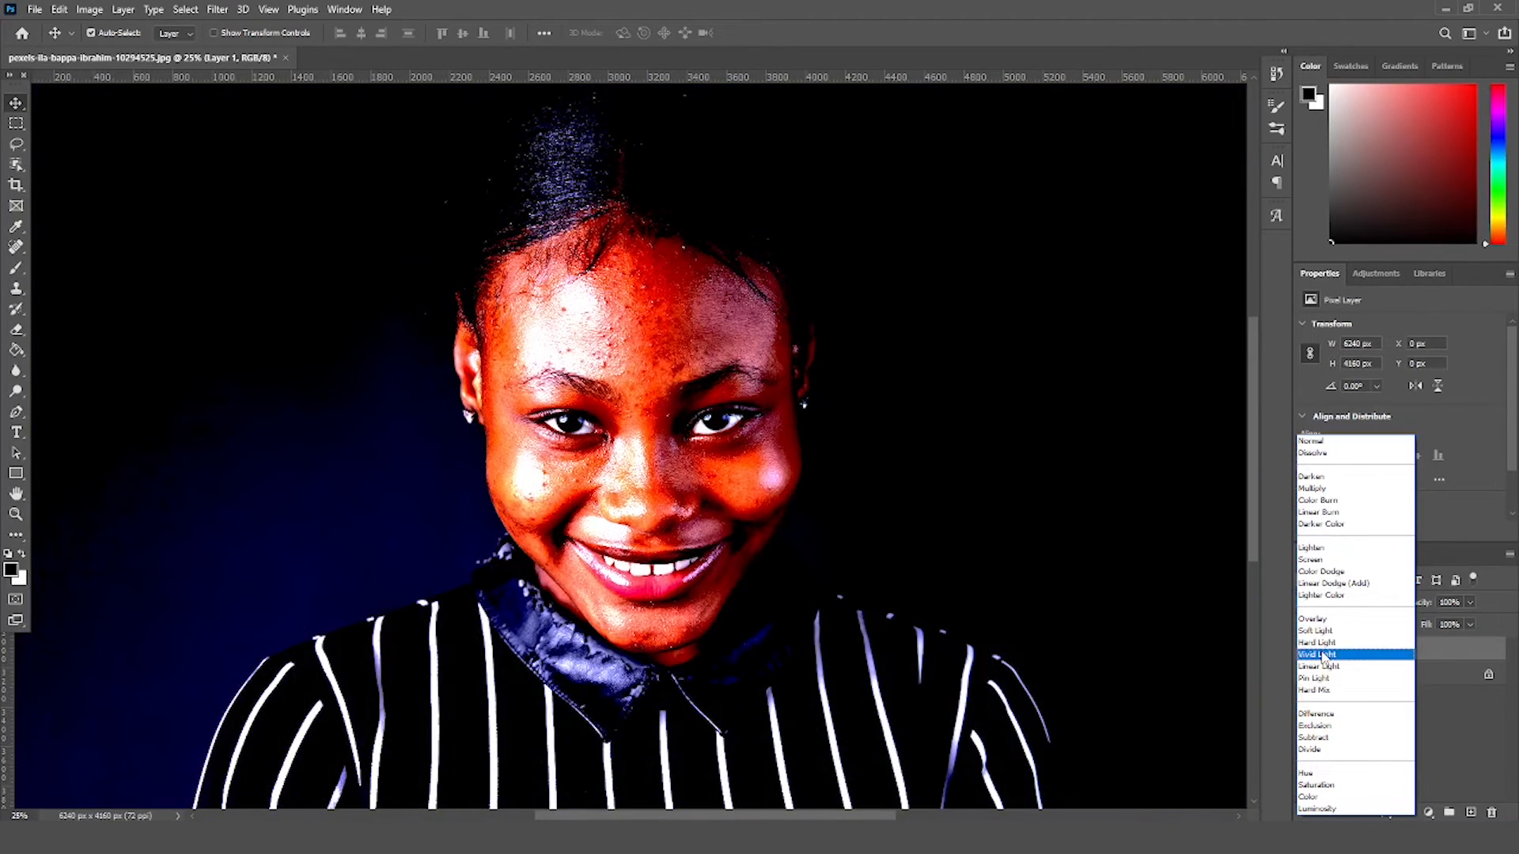
click(1323, 656)
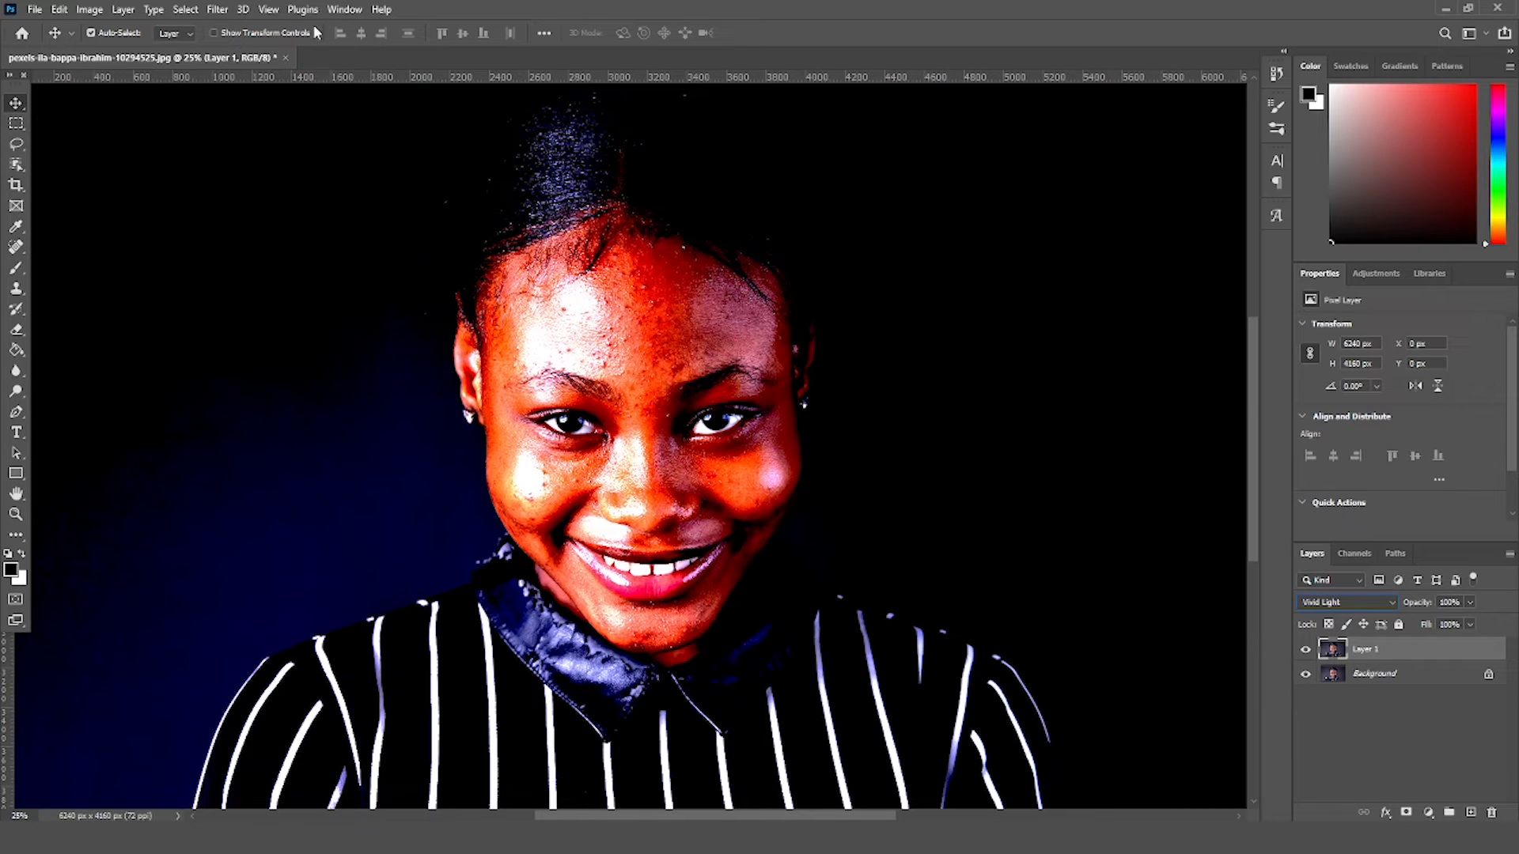
click(89, 10)
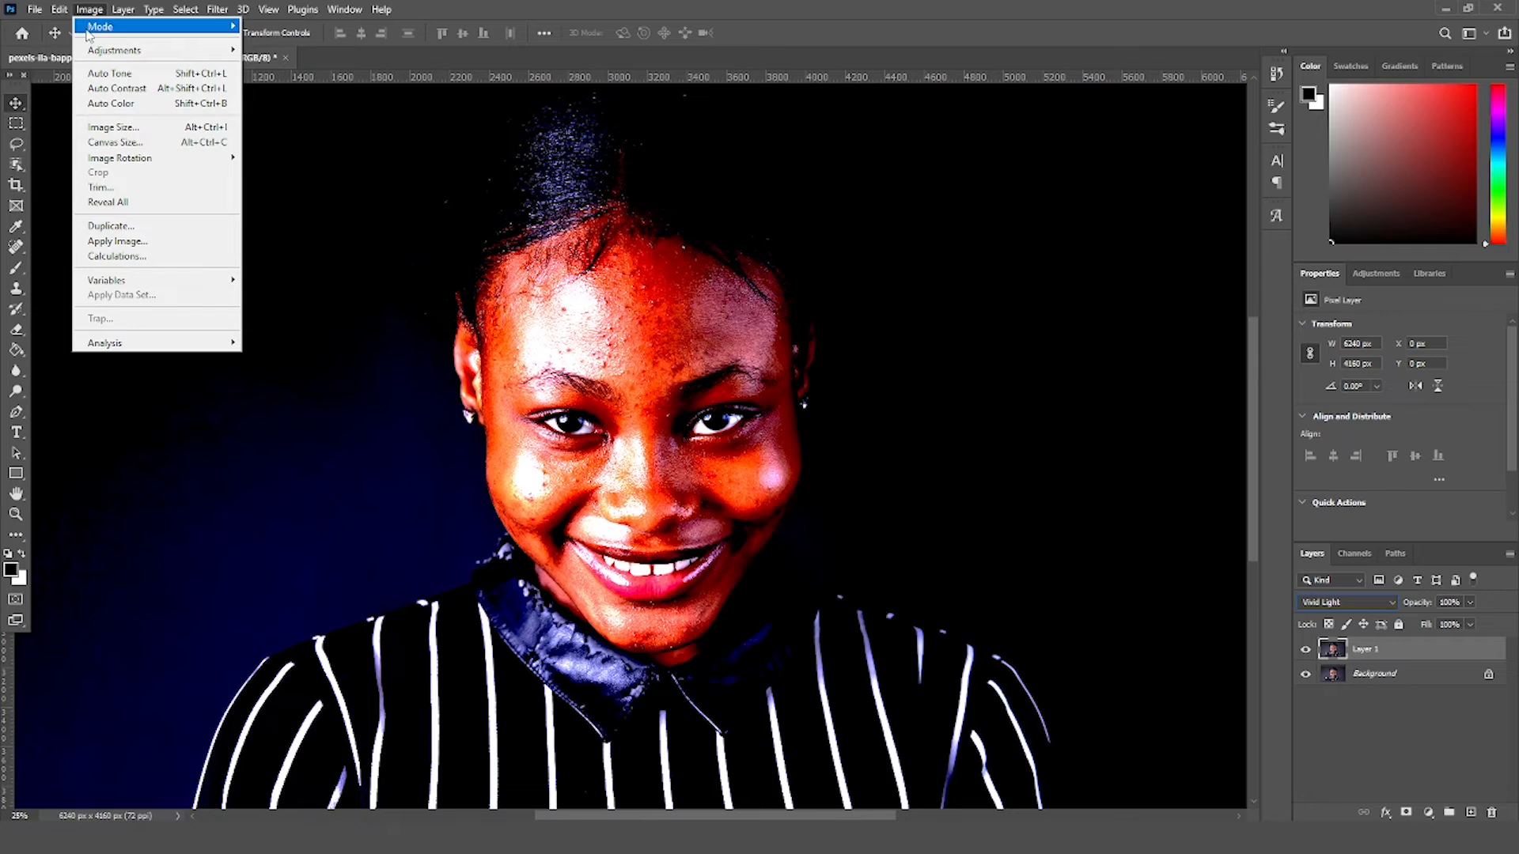
mouse_move(95, 53)
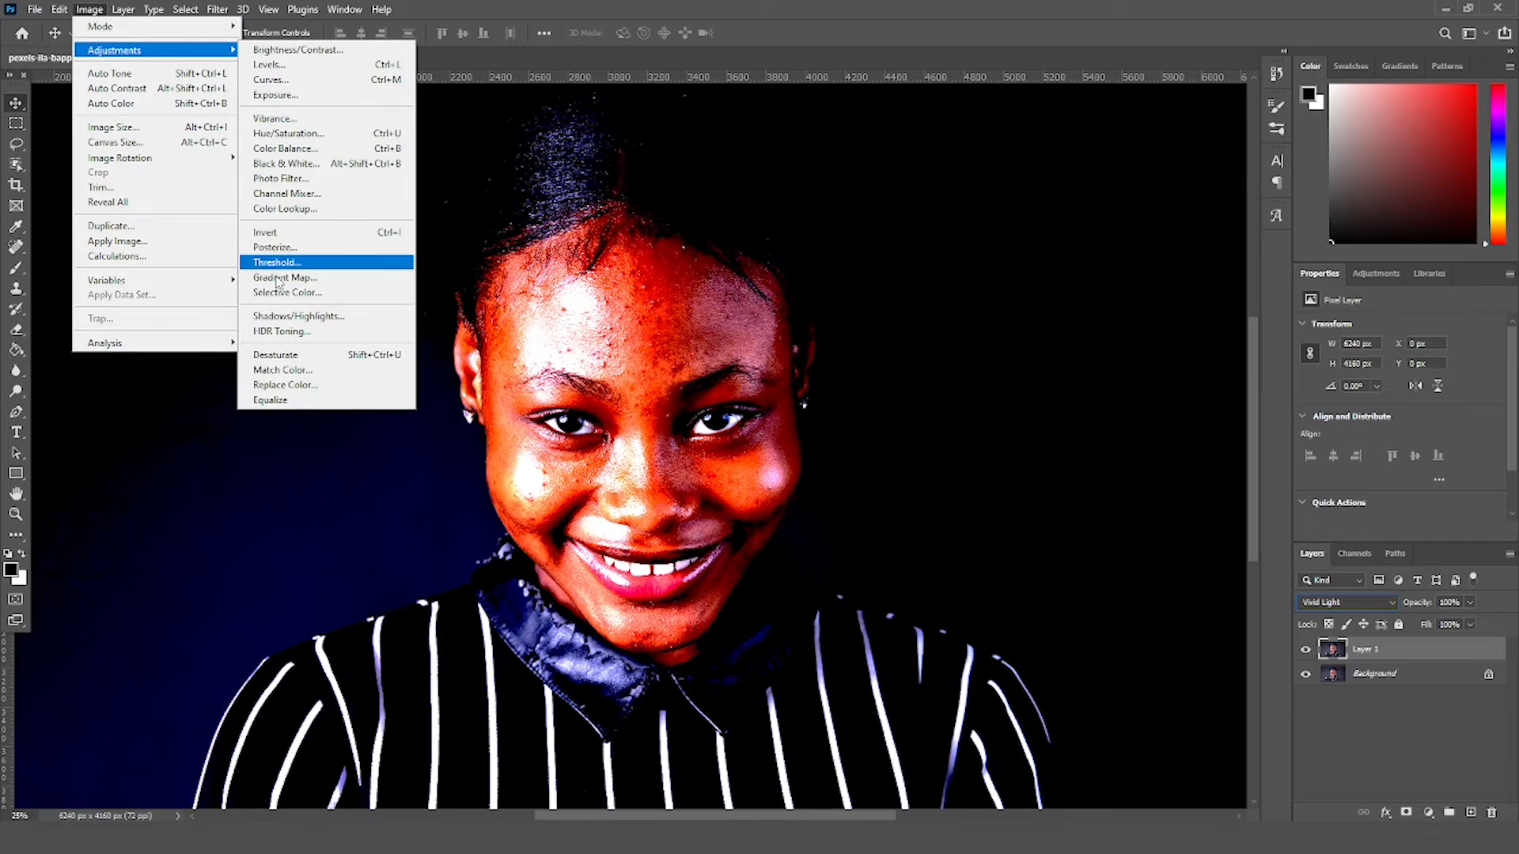
click(286, 235)
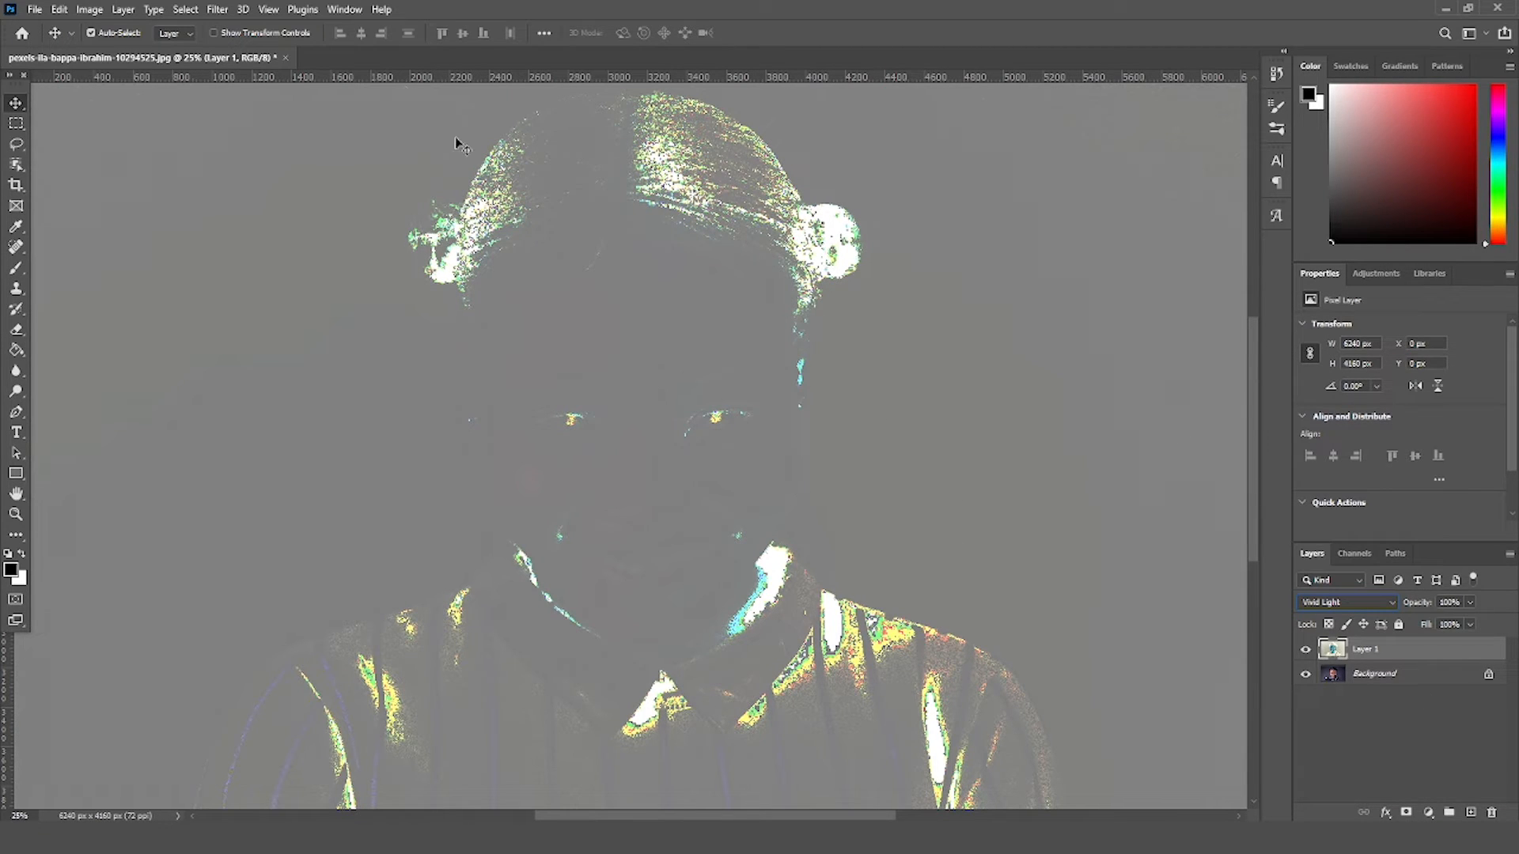
Step: Apply a High Pass filter with a radius of 30.4 pixels to the inverted layer
click(216, 10)
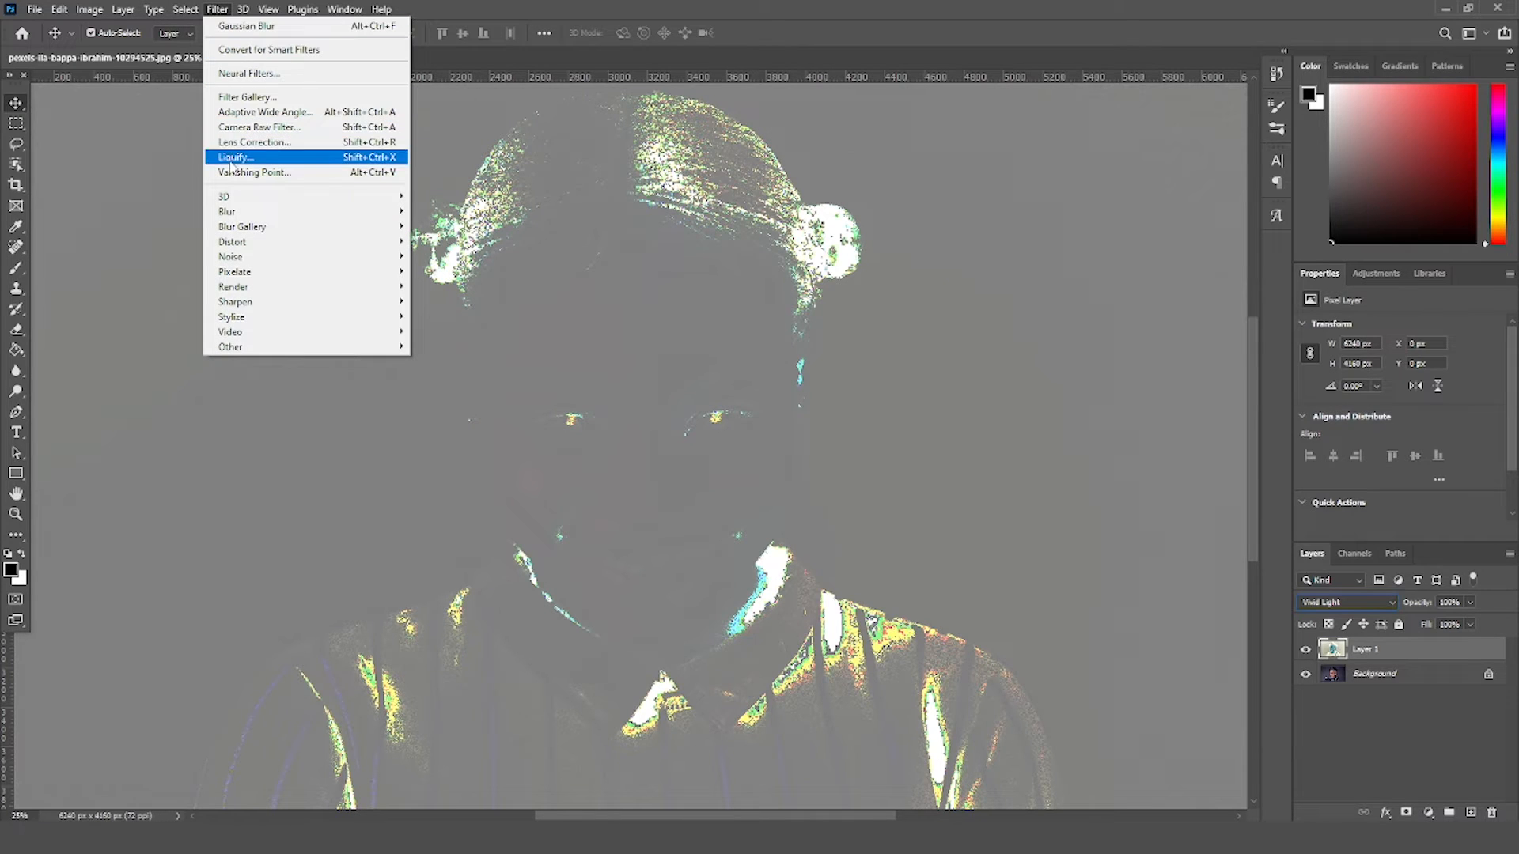
mouse_move(256, 354)
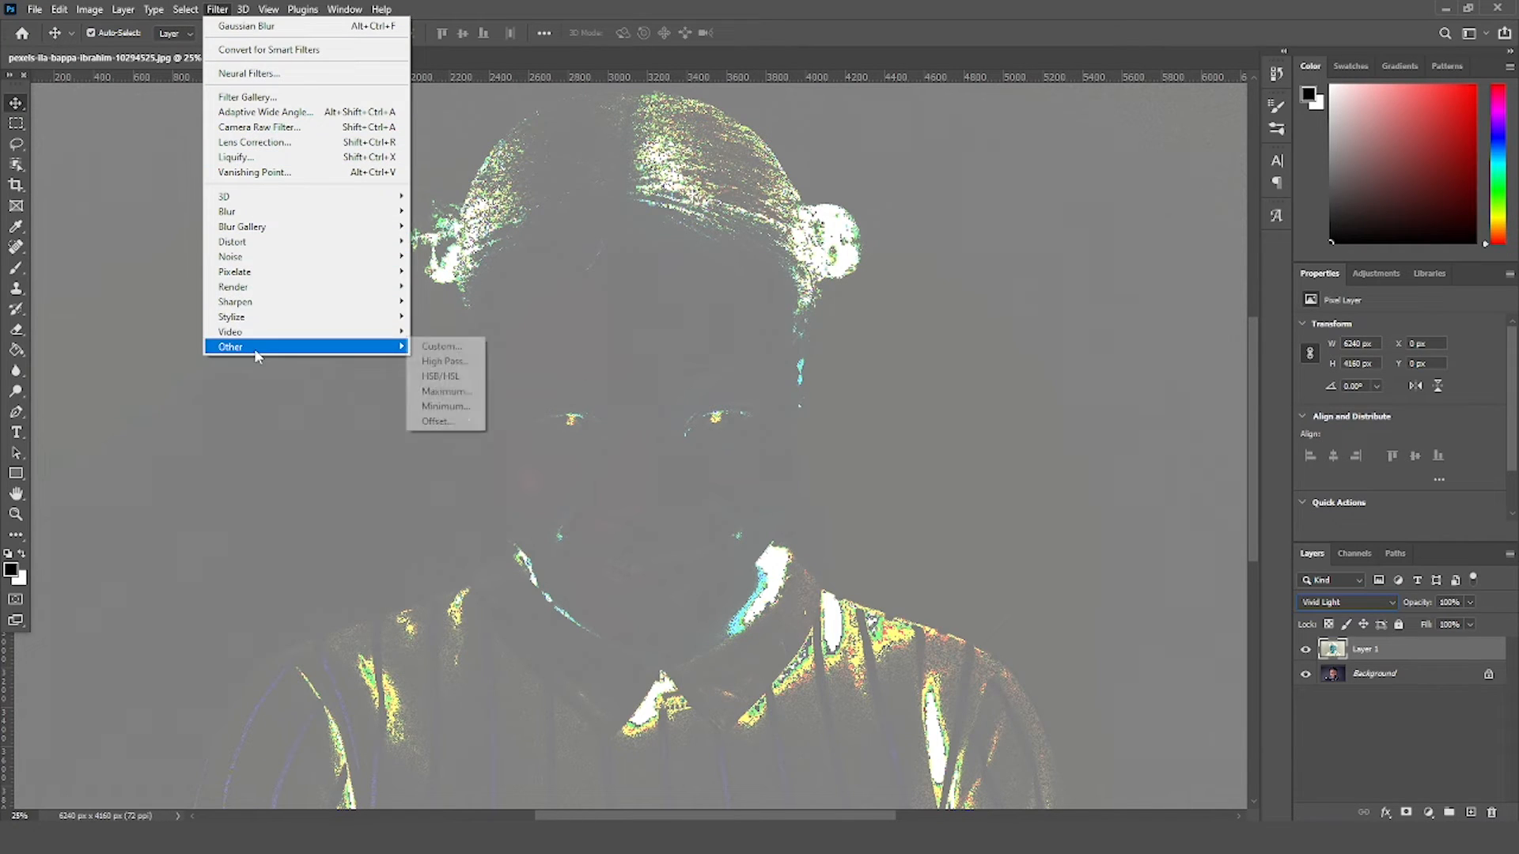
click(441, 361)
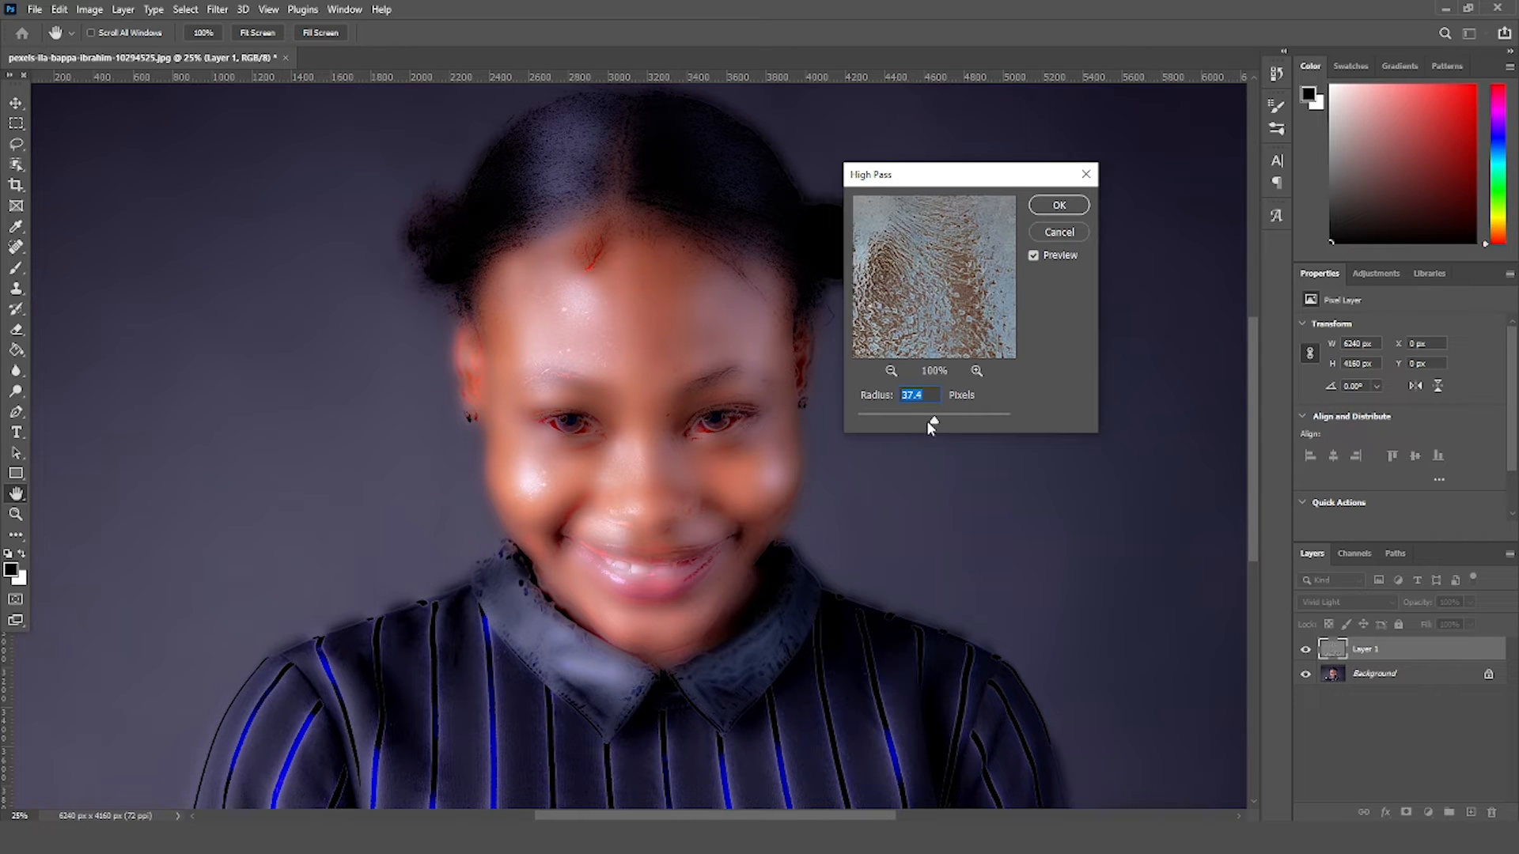
drag(936, 424, 878, 425)
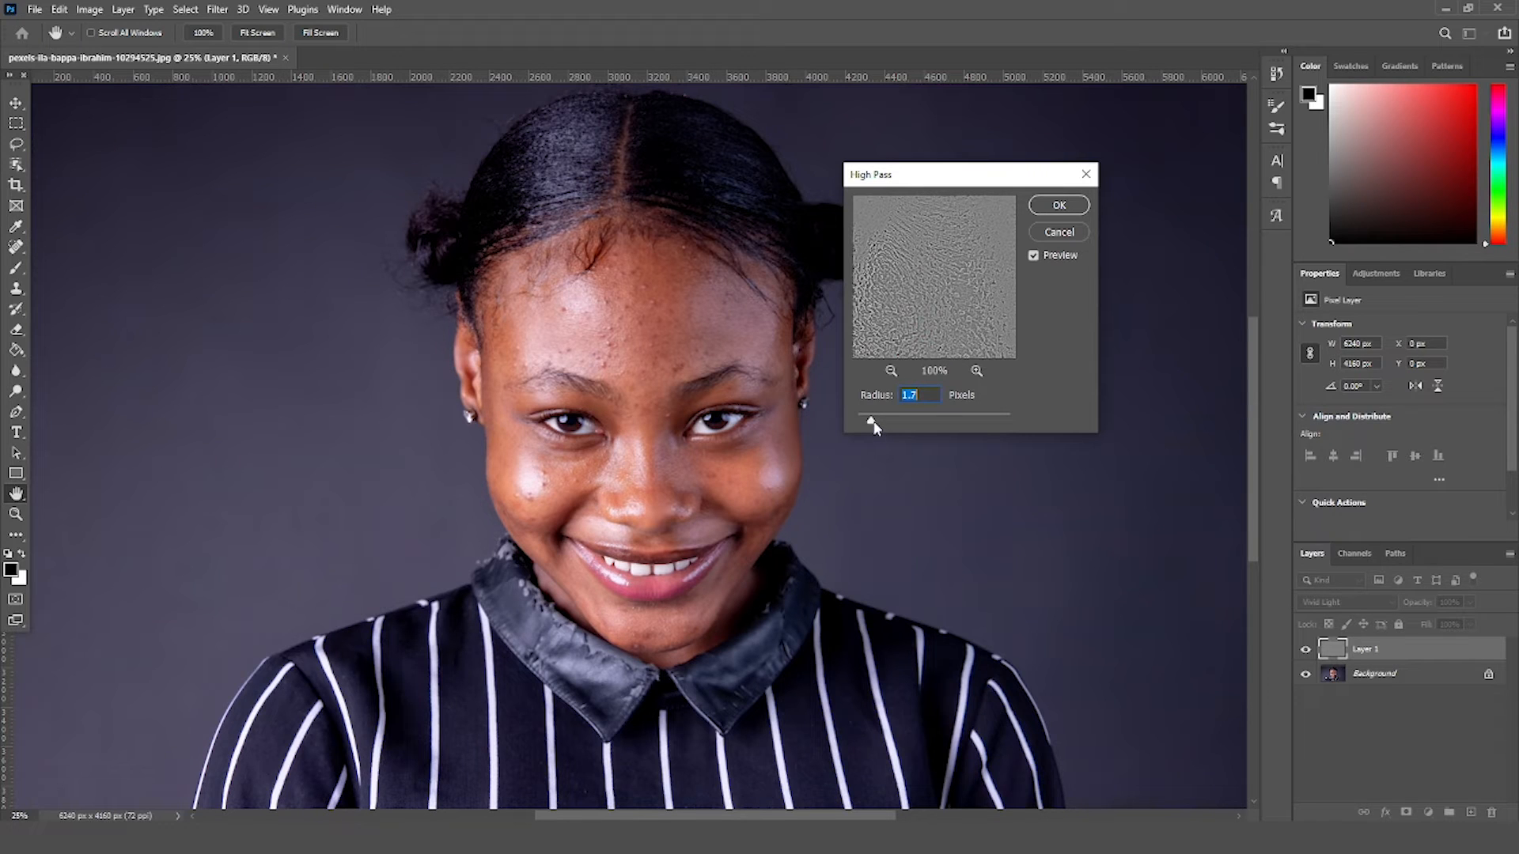
drag(873, 425, 987, 424)
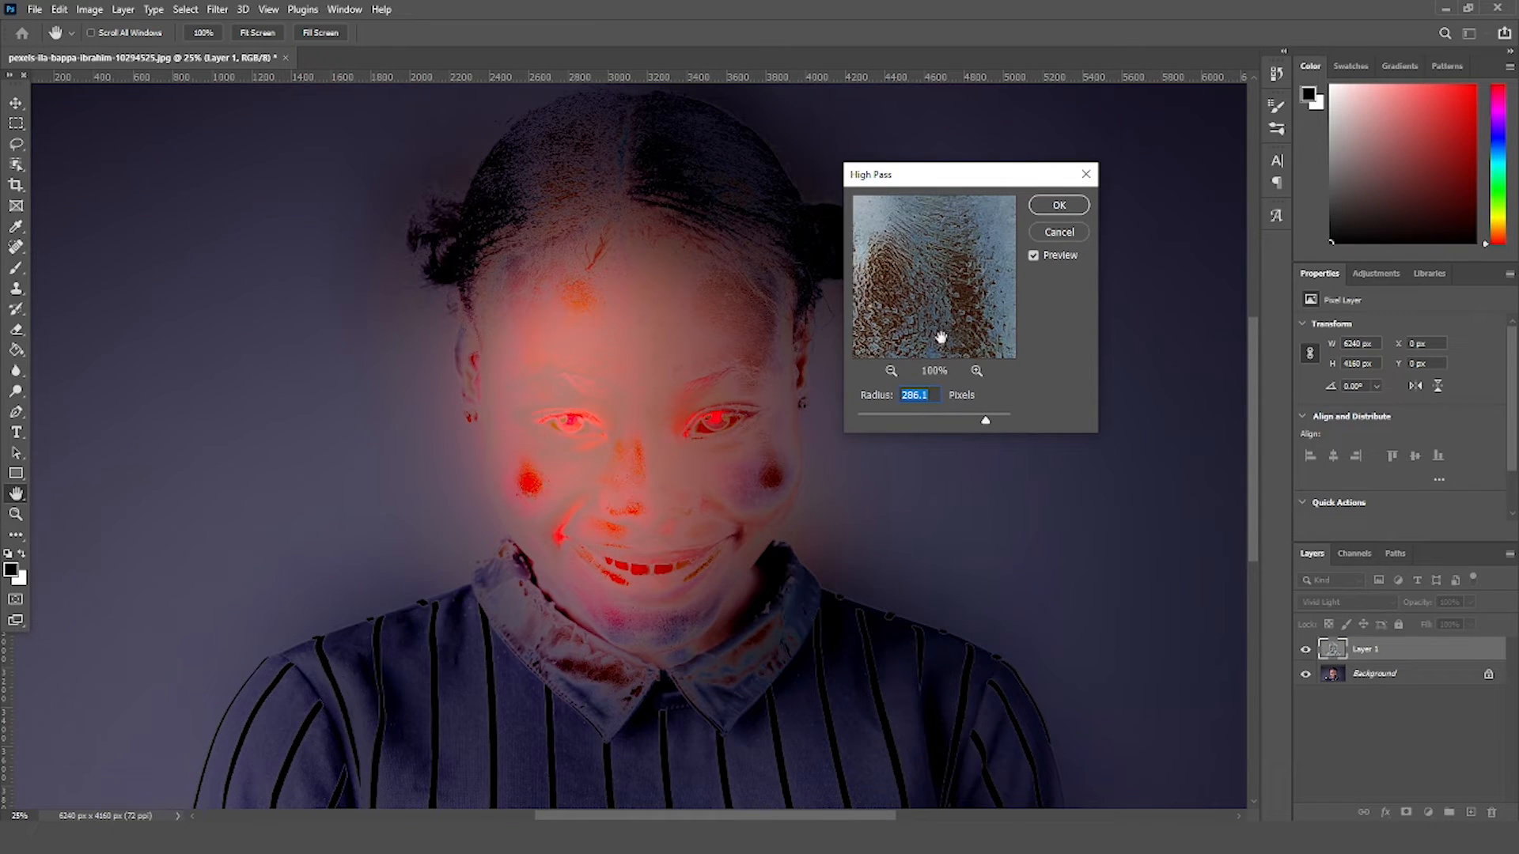
drag(987, 423, 932, 429)
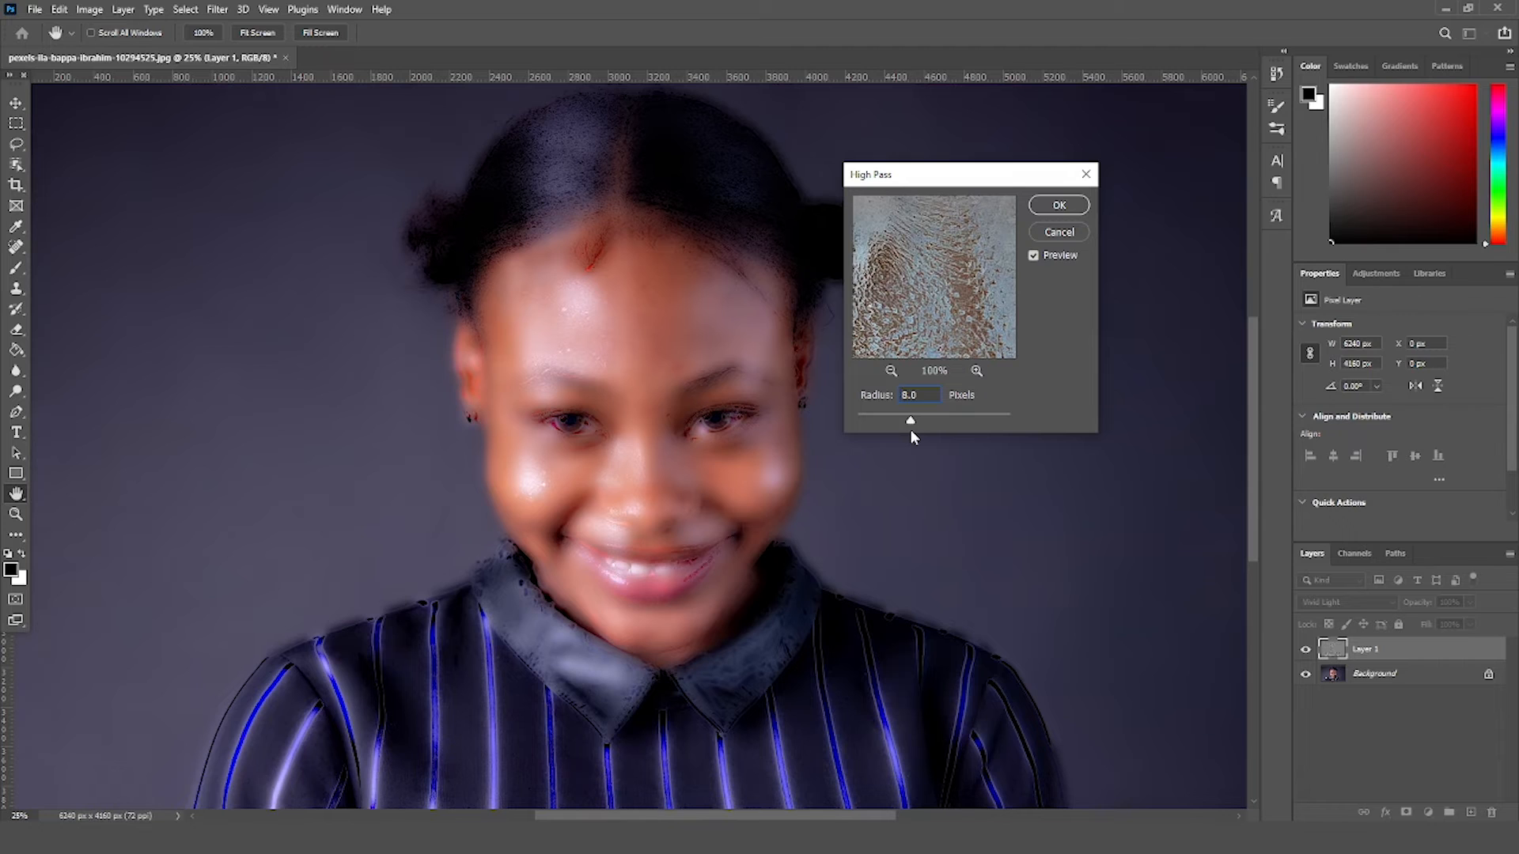
drag(911, 427, 932, 426)
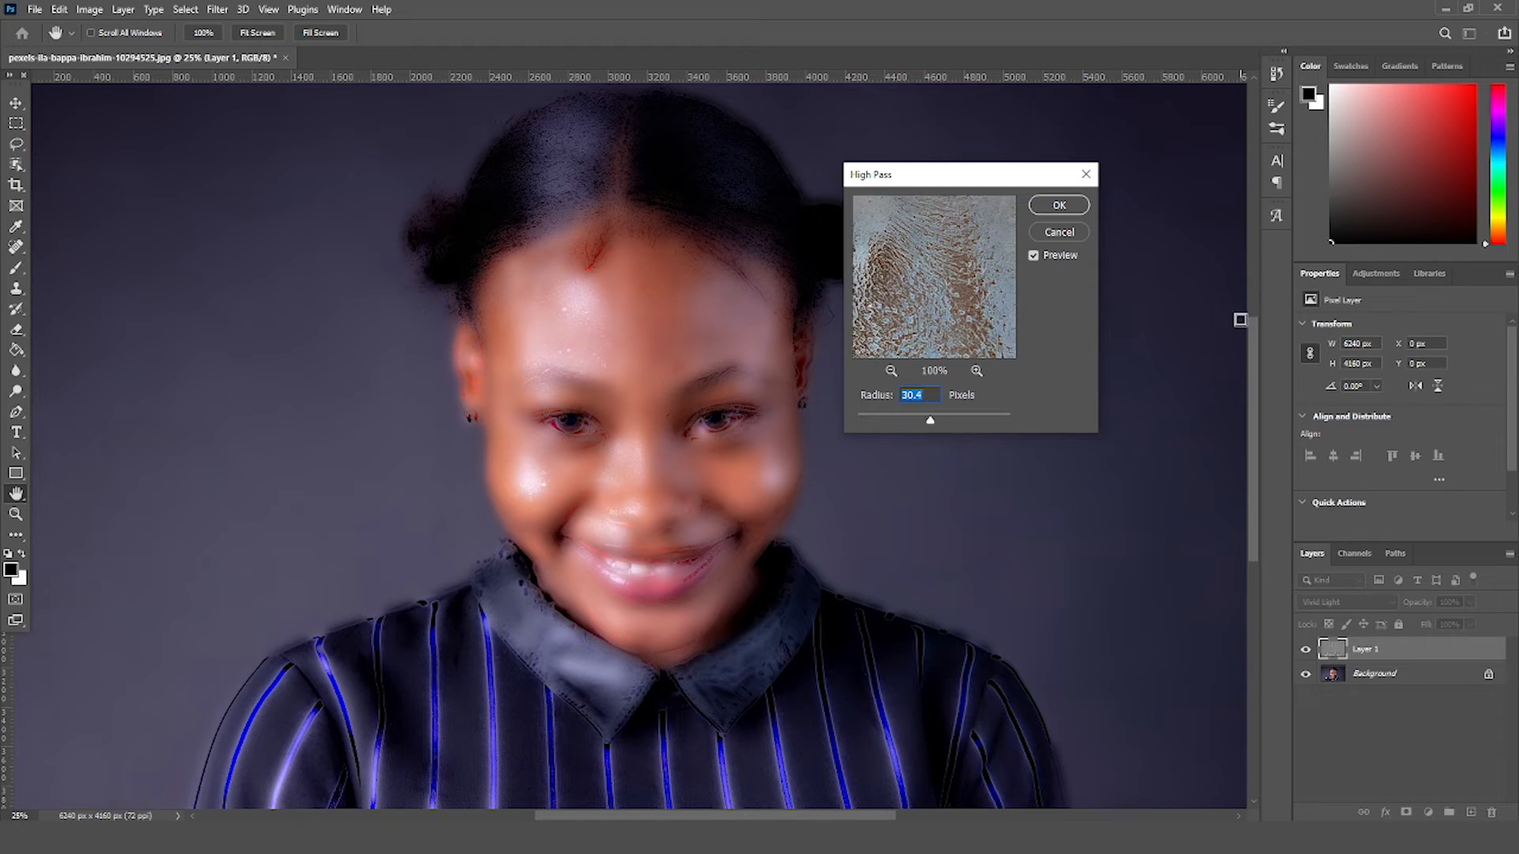
click(1060, 206)
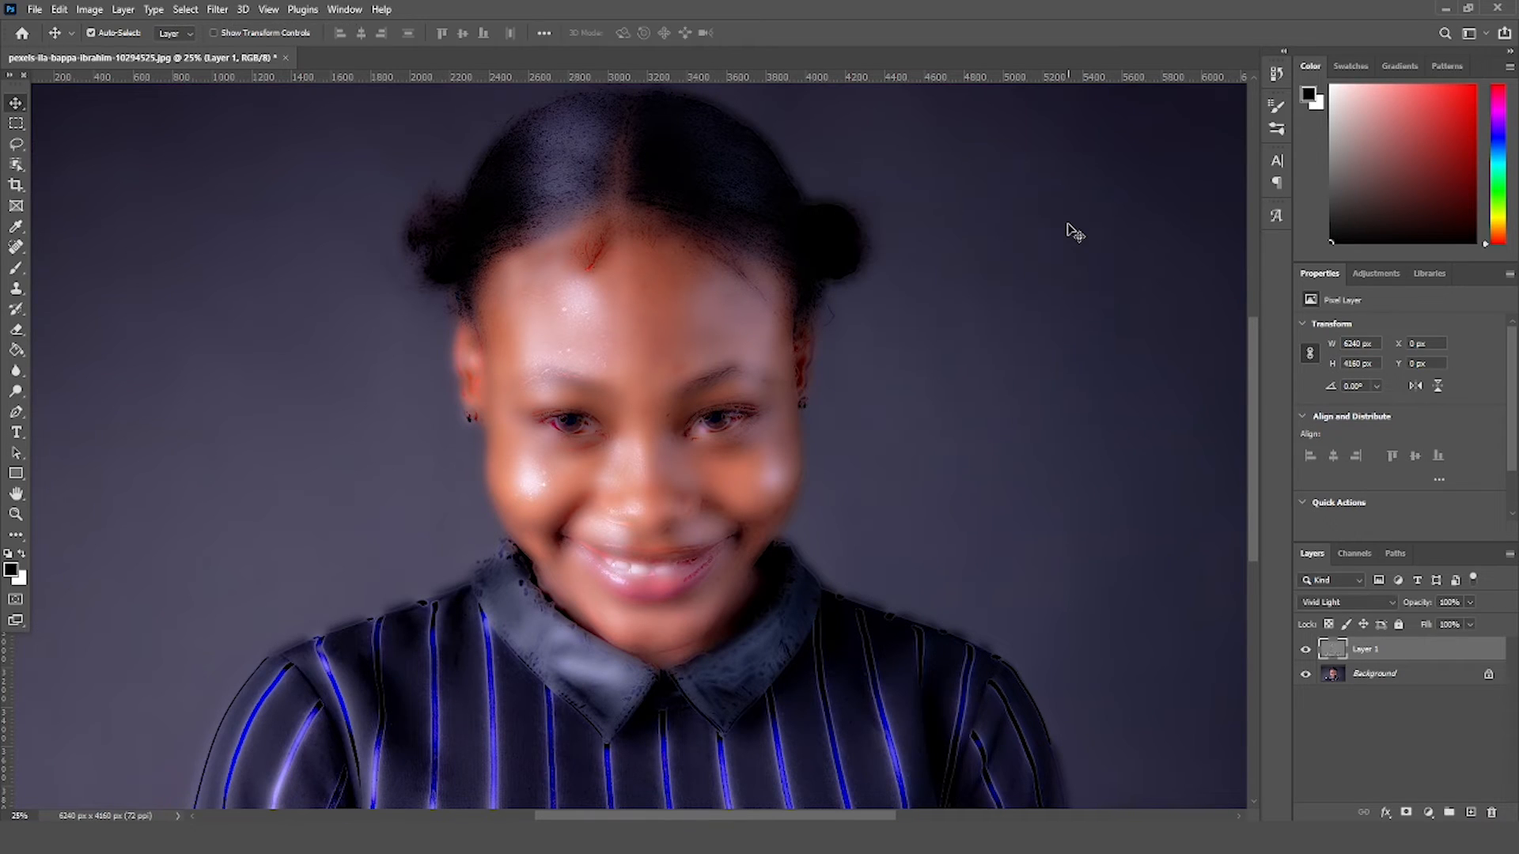
Step: Apply a Gaussian Blur with a radius of 3.1 pixels to the High Pass layer
click(218, 10)
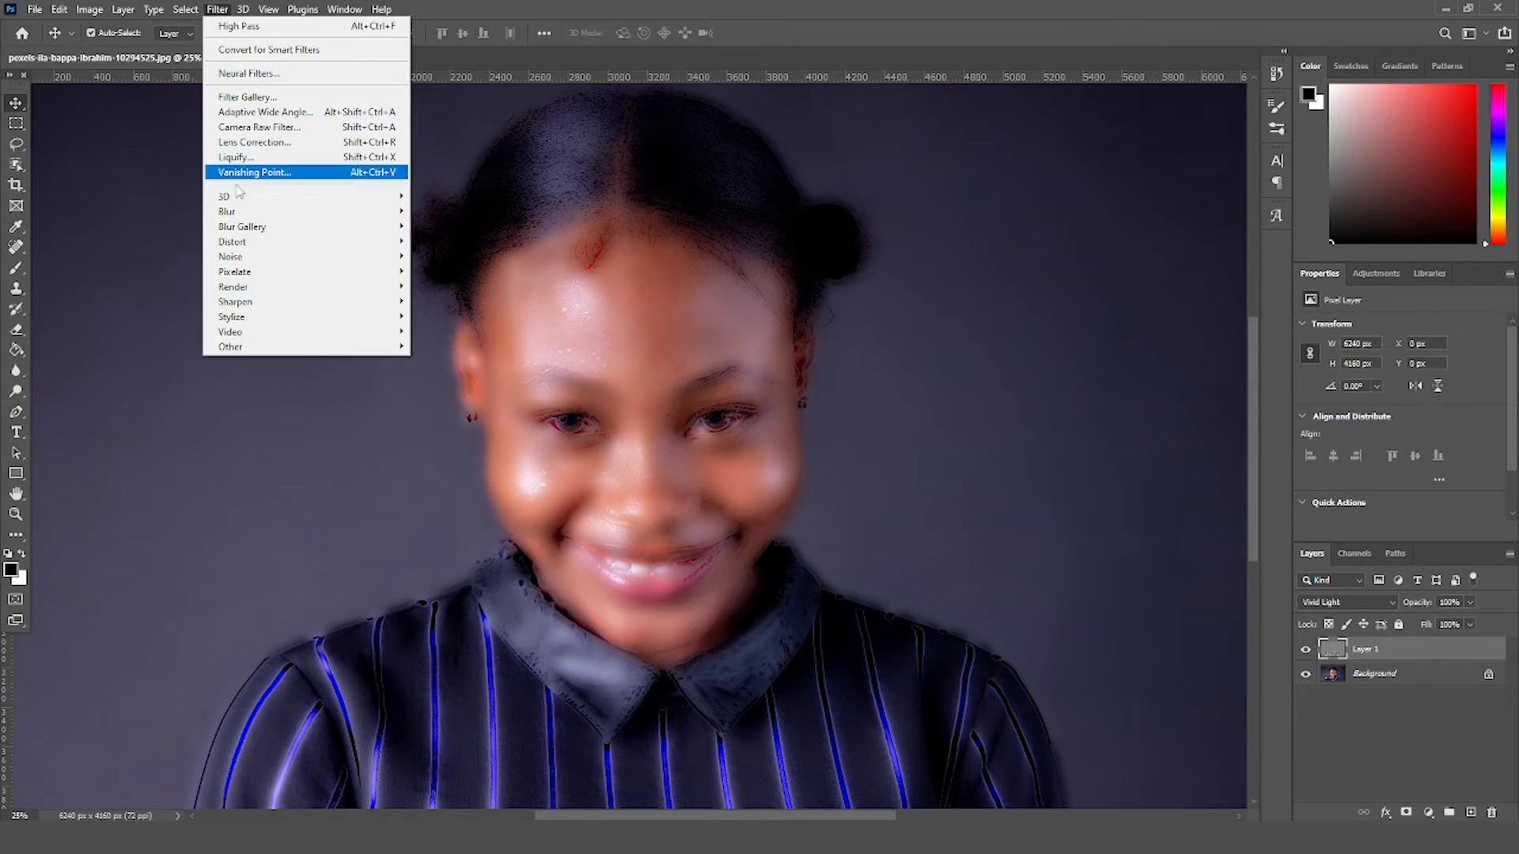
mouse_move(241, 215)
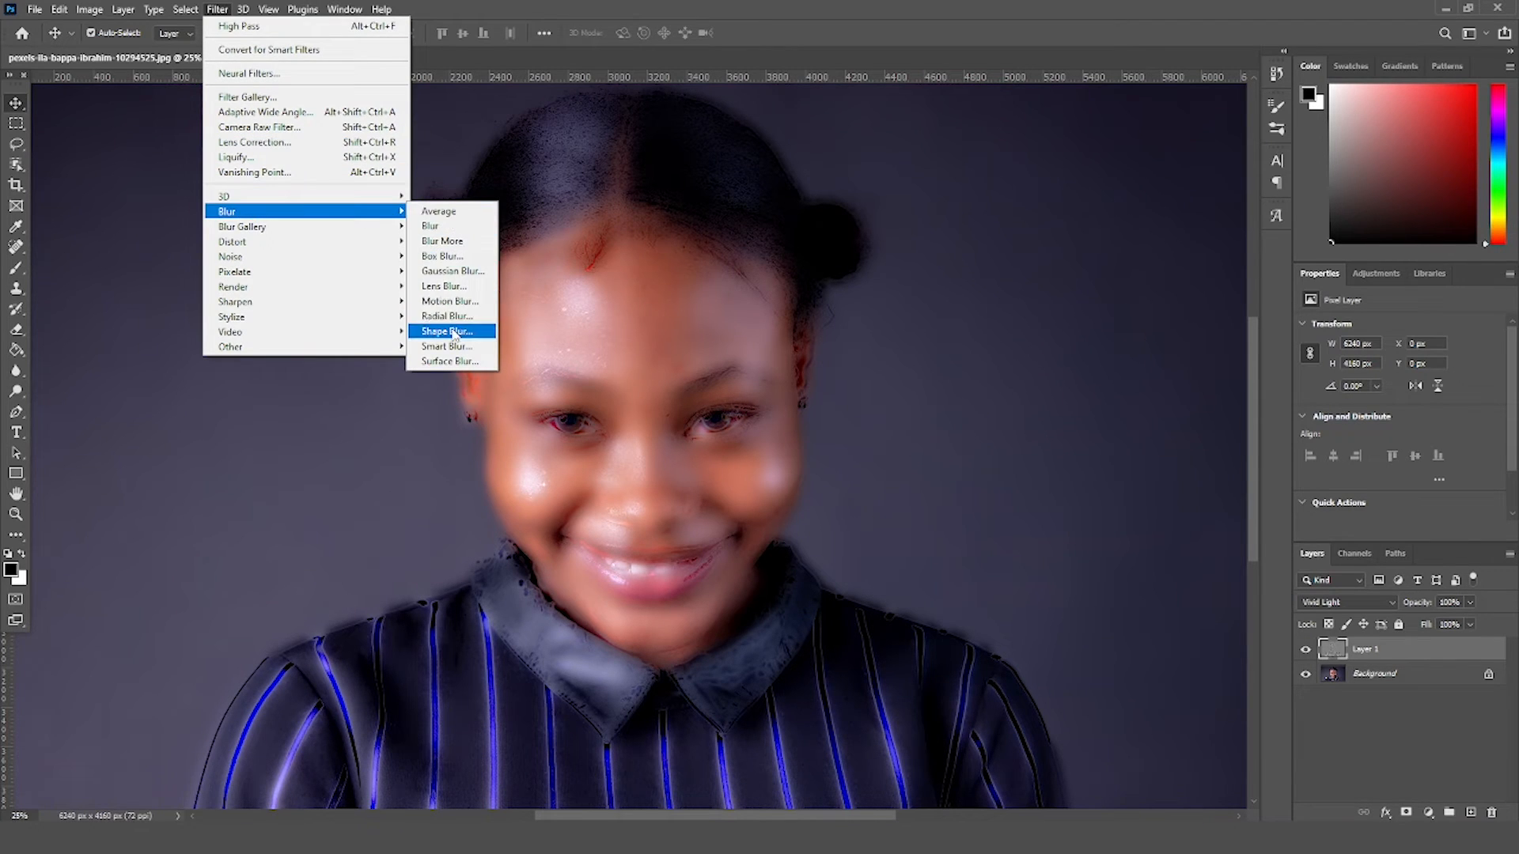
click(455, 271)
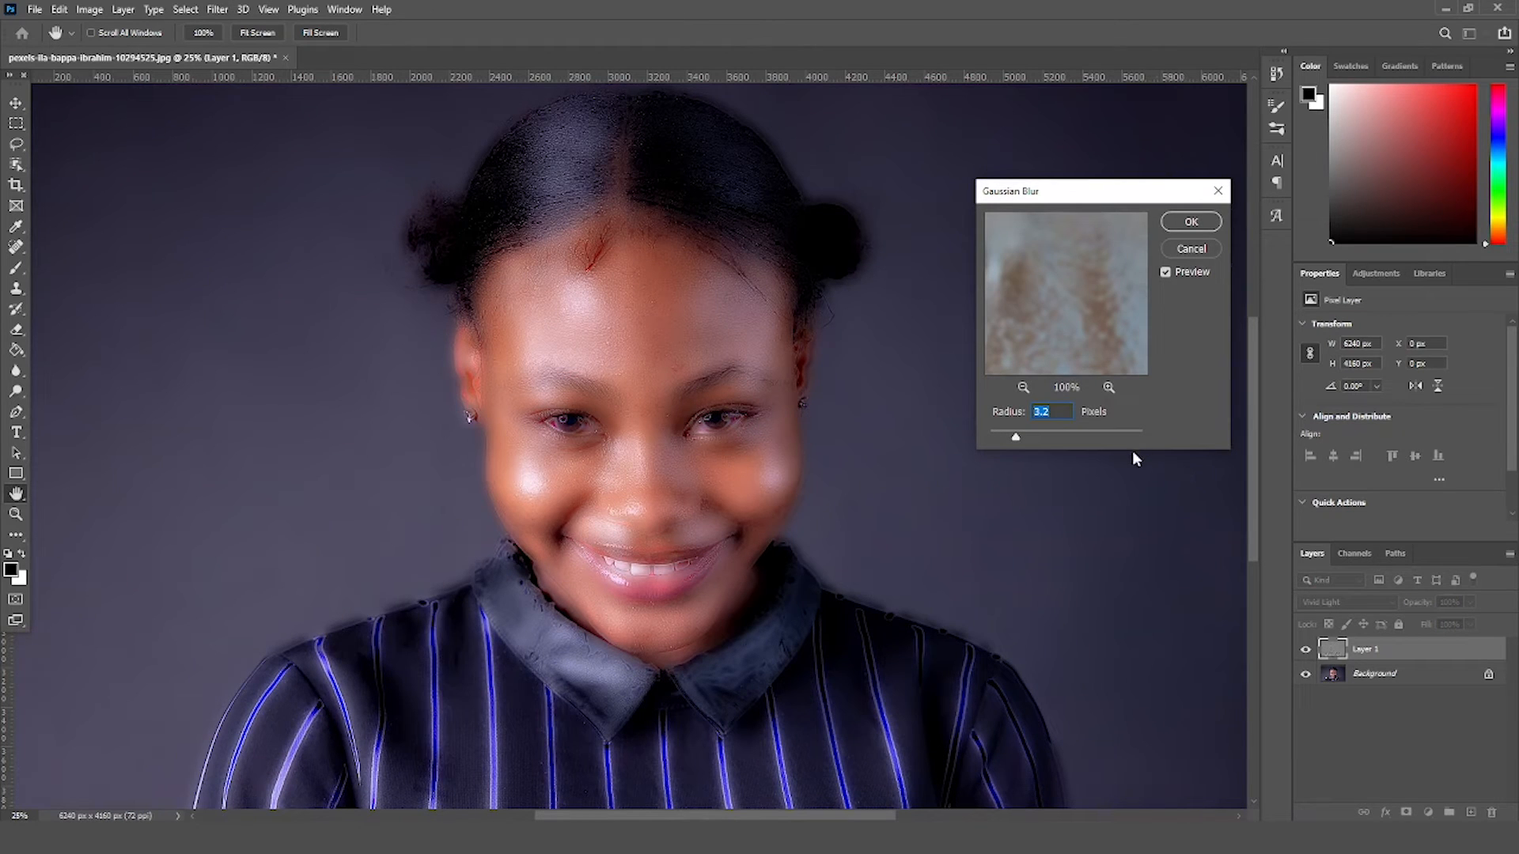
mouse_move(1018, 441)
mouse_down()
mouse_move(1004, 436)
mouse_move(1036, 447)
mouse_up()
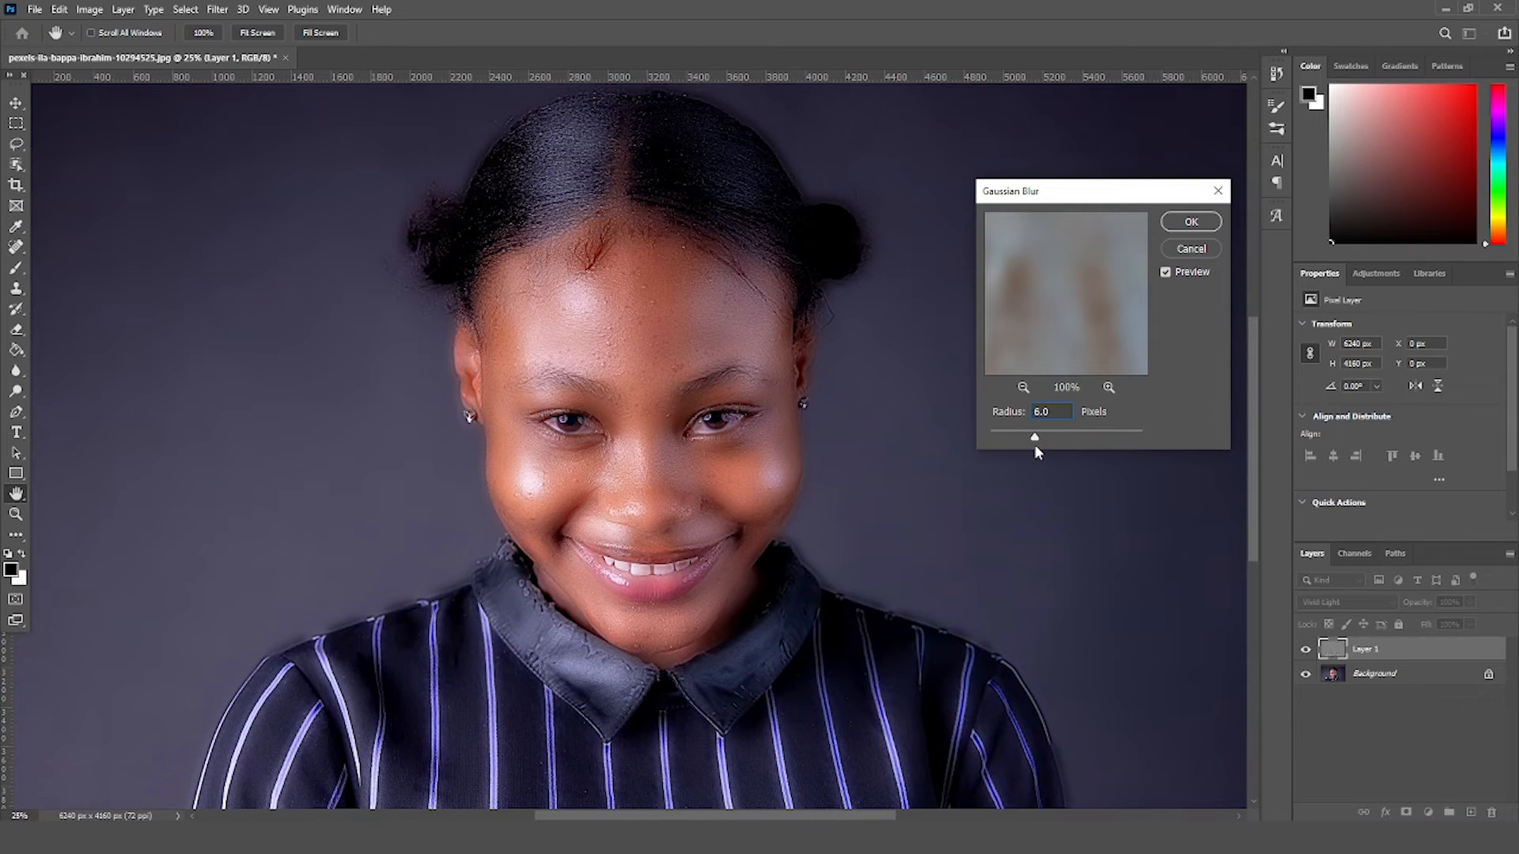
drag(980, 452, 980, 452)
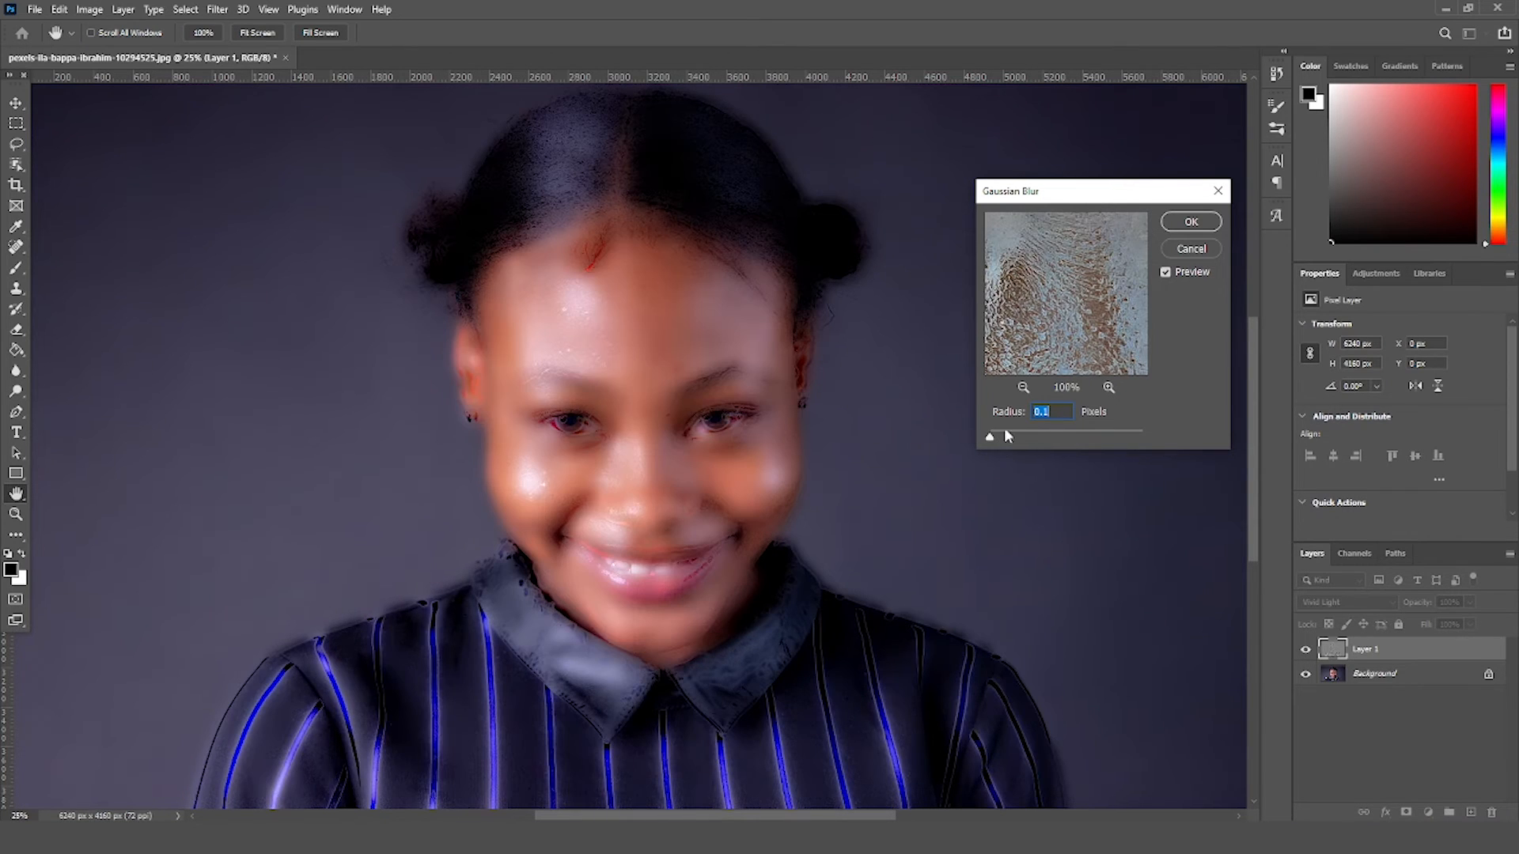
click(1005, 436)
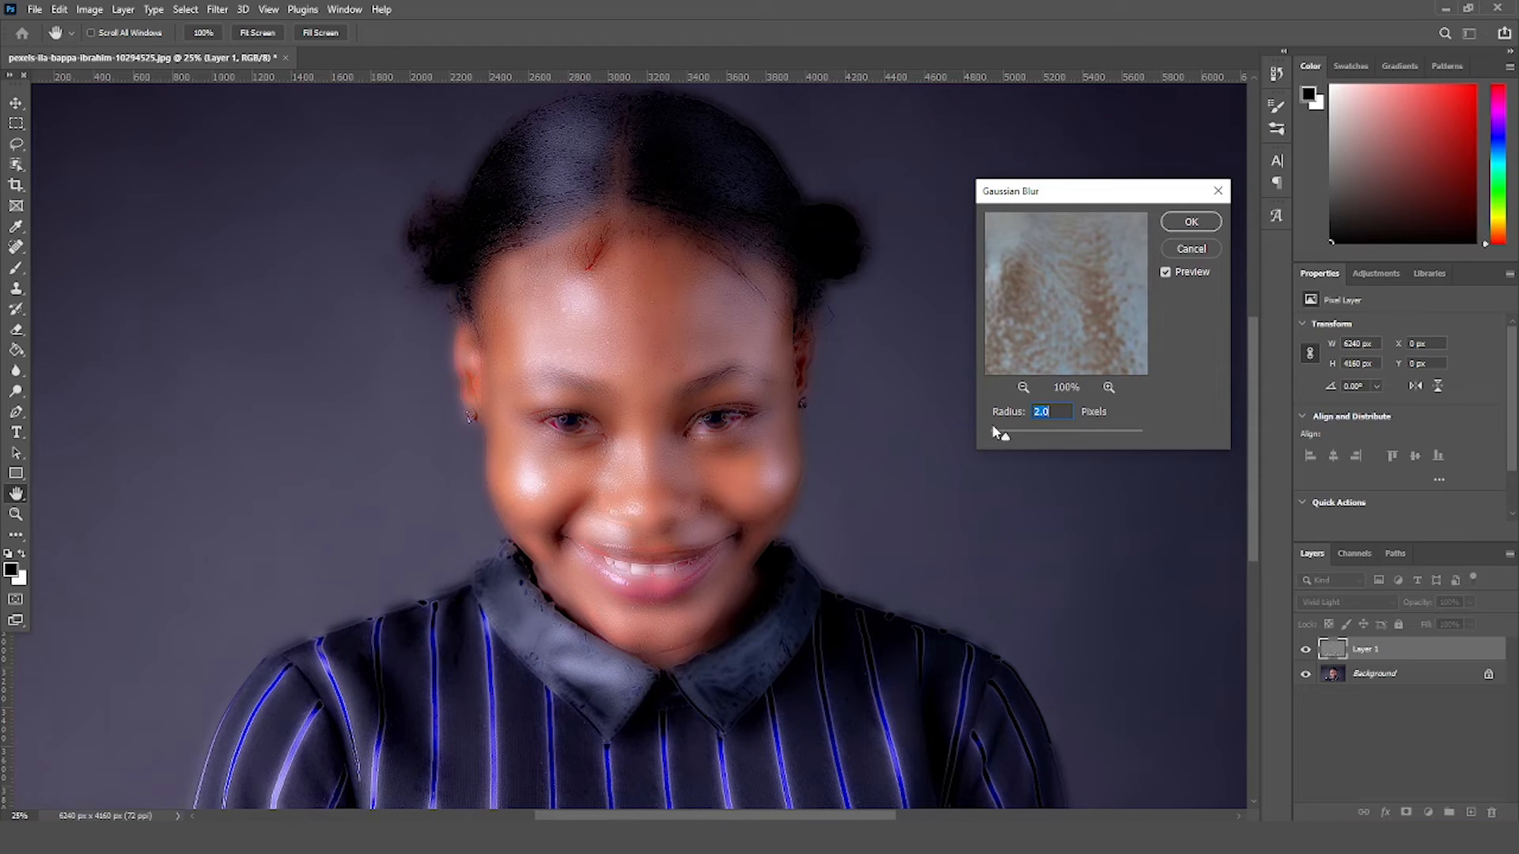
drag(1005, 439, 1114, 440)
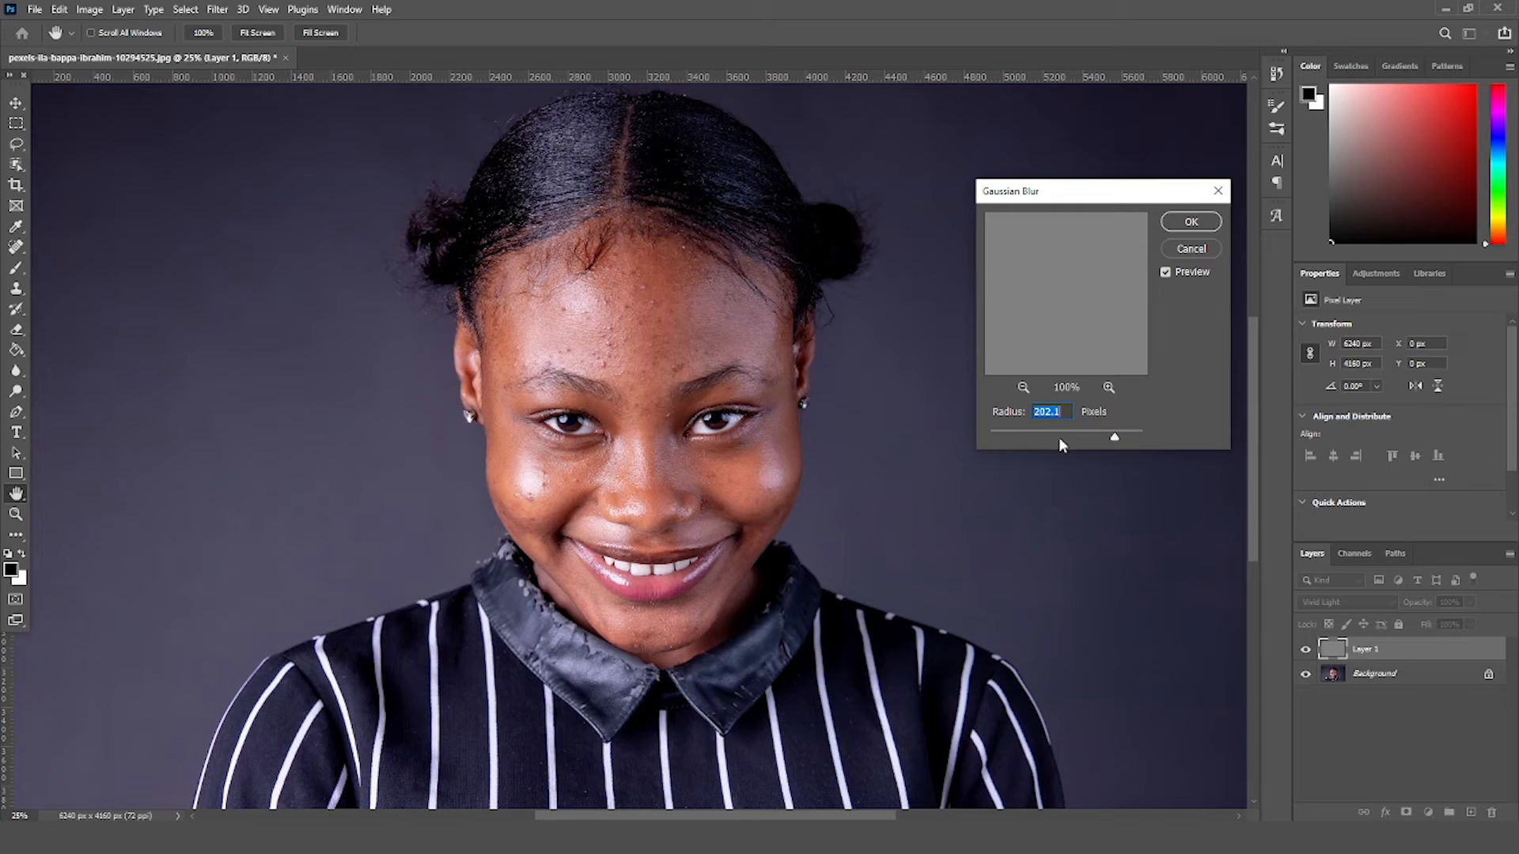
drag(1046, 432, 1016, 437)
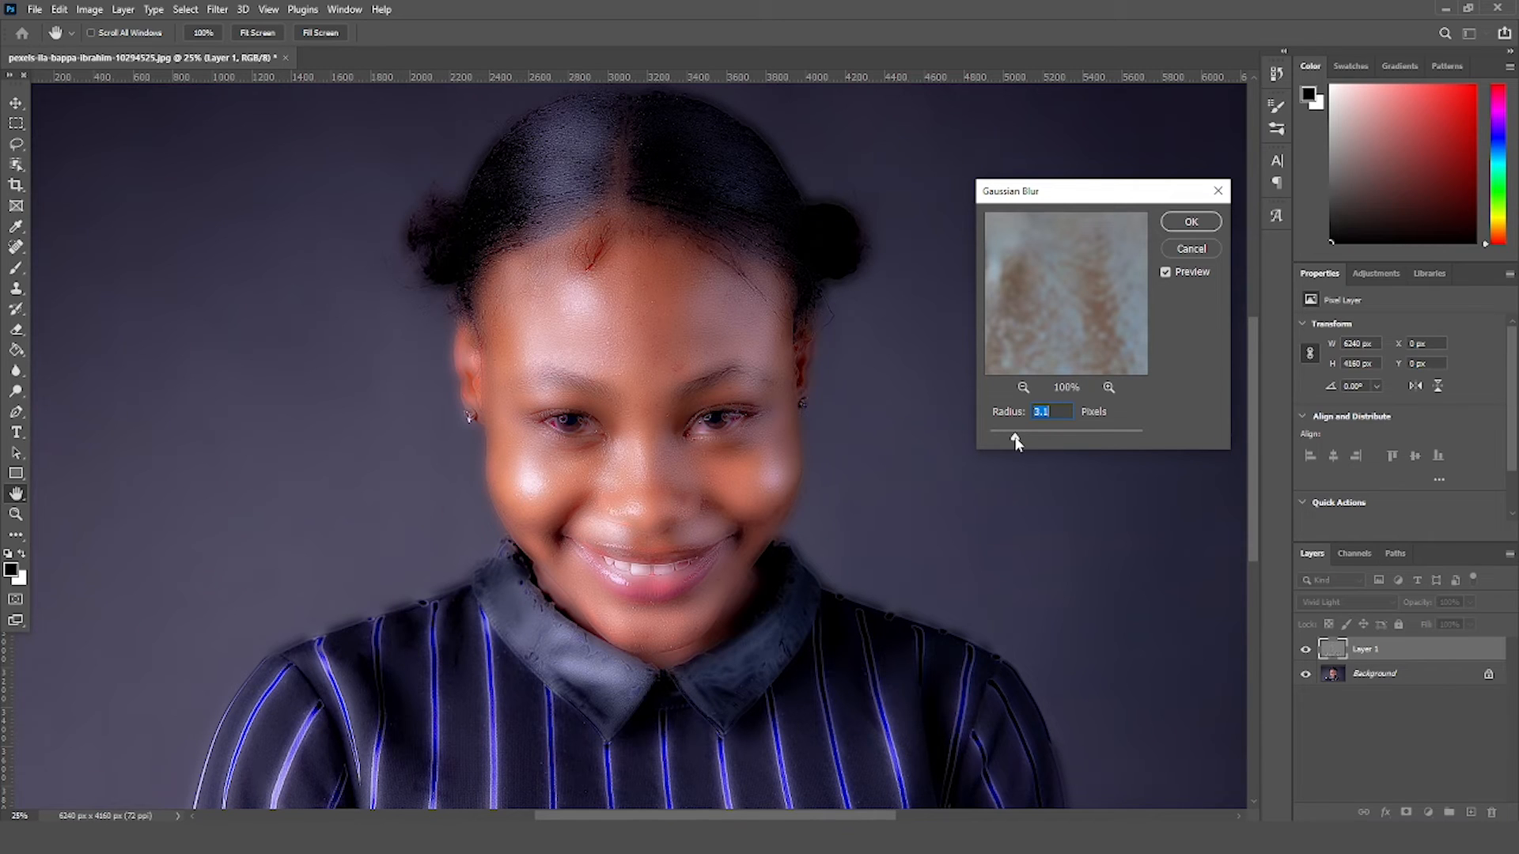
click(1191, 222)
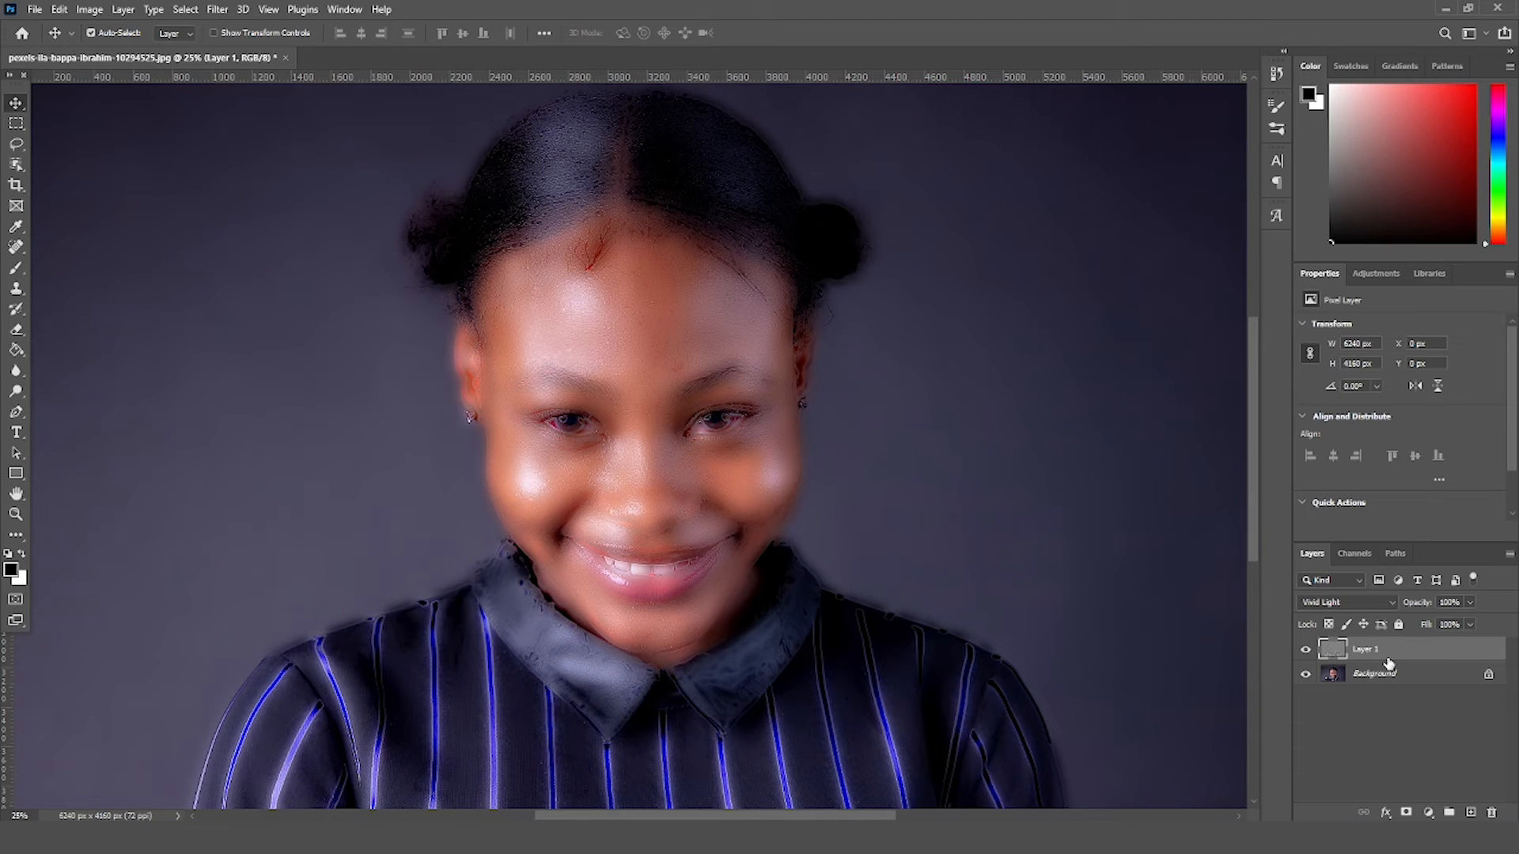
Step: Add a layer mask to Layer 1 and invert it to black to hide the smoothing effect
click(1407, 814)
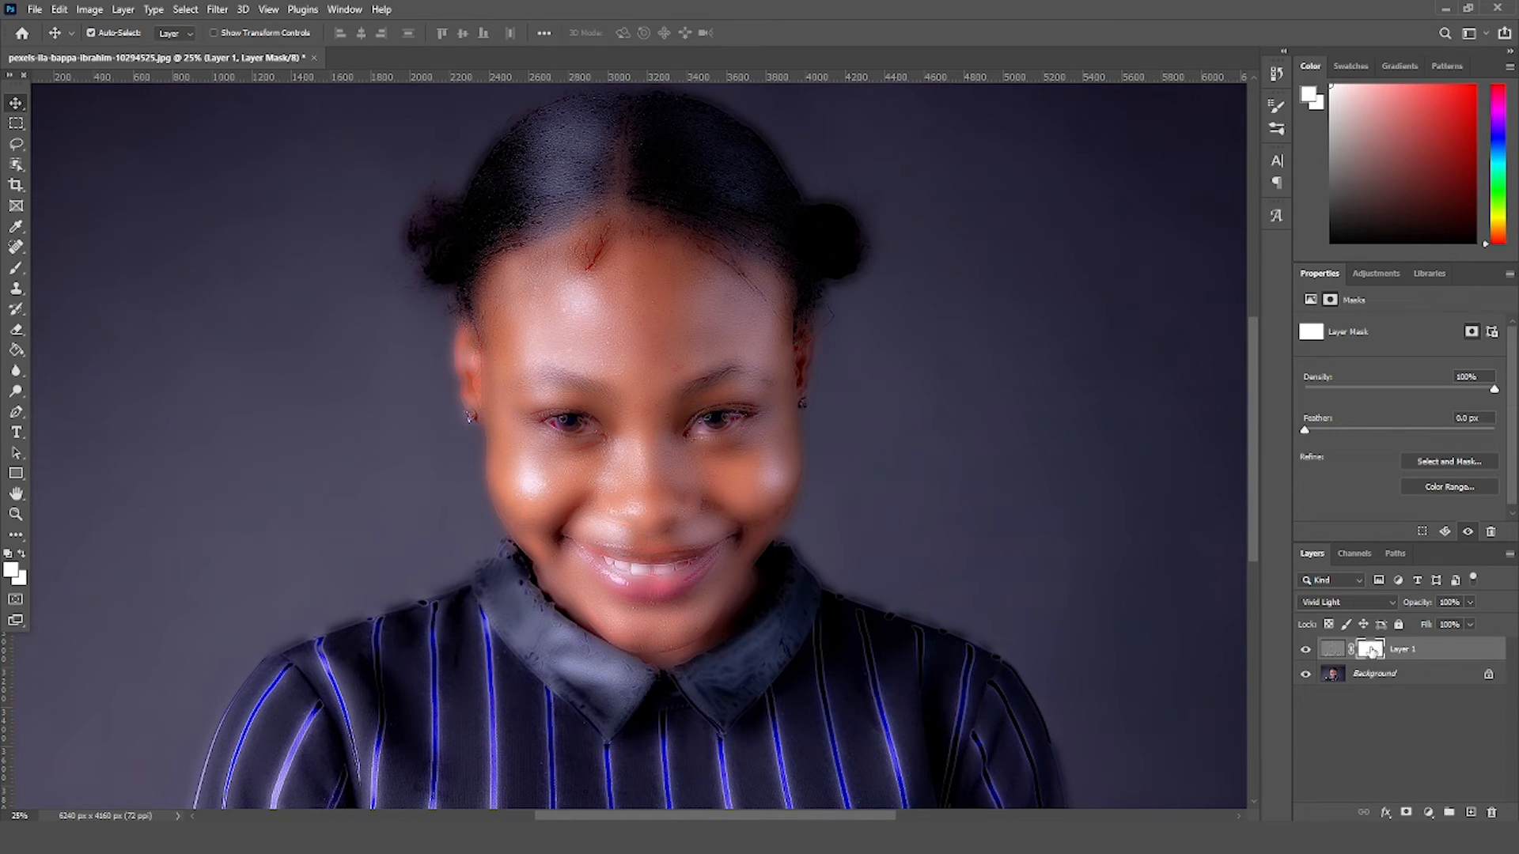
key(ctrl+i)
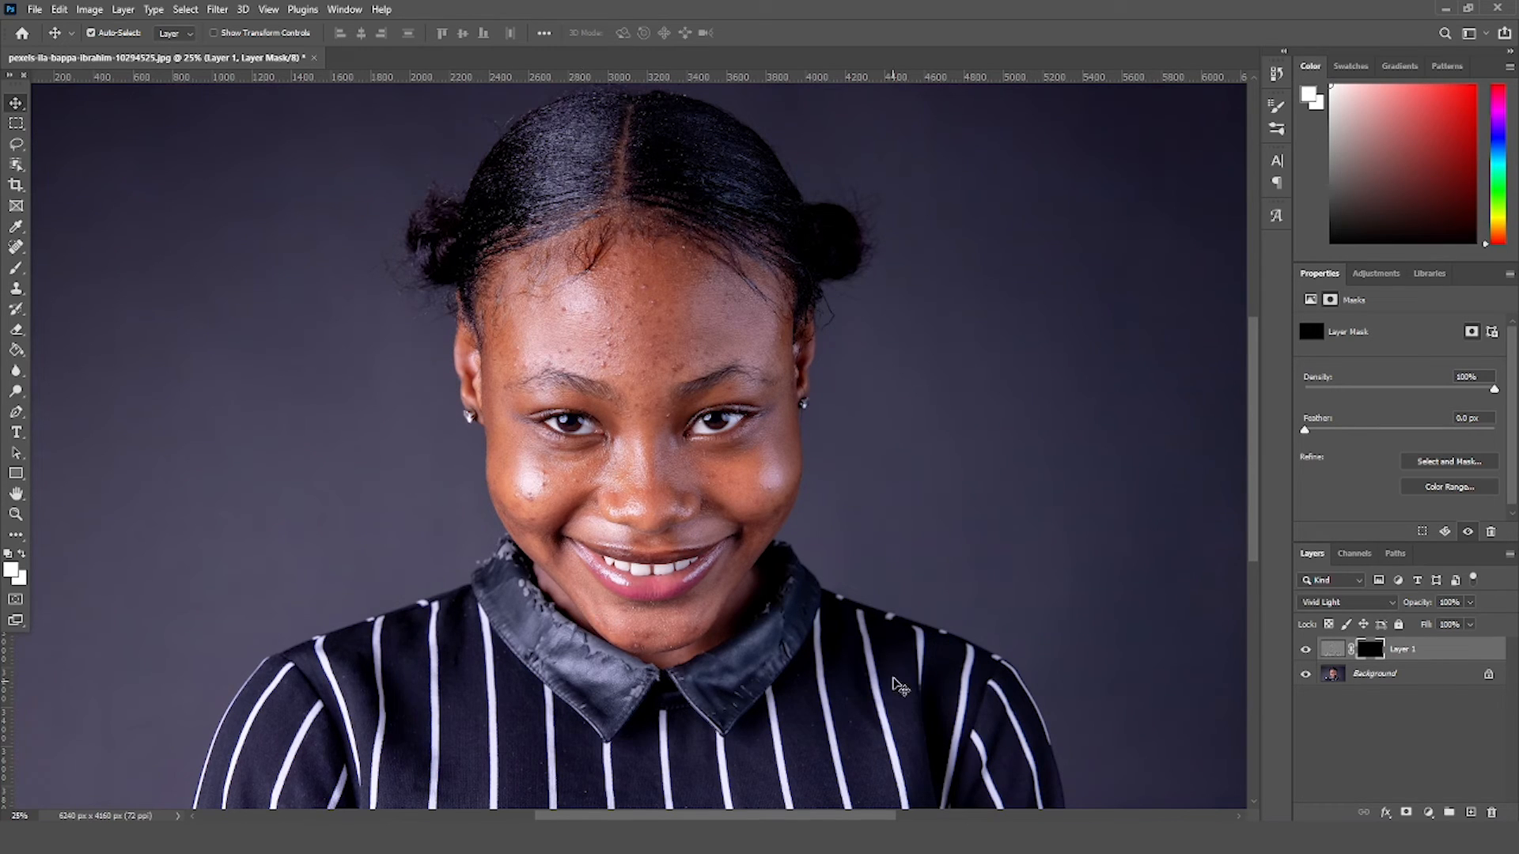
Step: Paint white on the layer mask over the forehead and cheeks with a 196 px Soft Round brush at 0% hardness
click(16, 273)
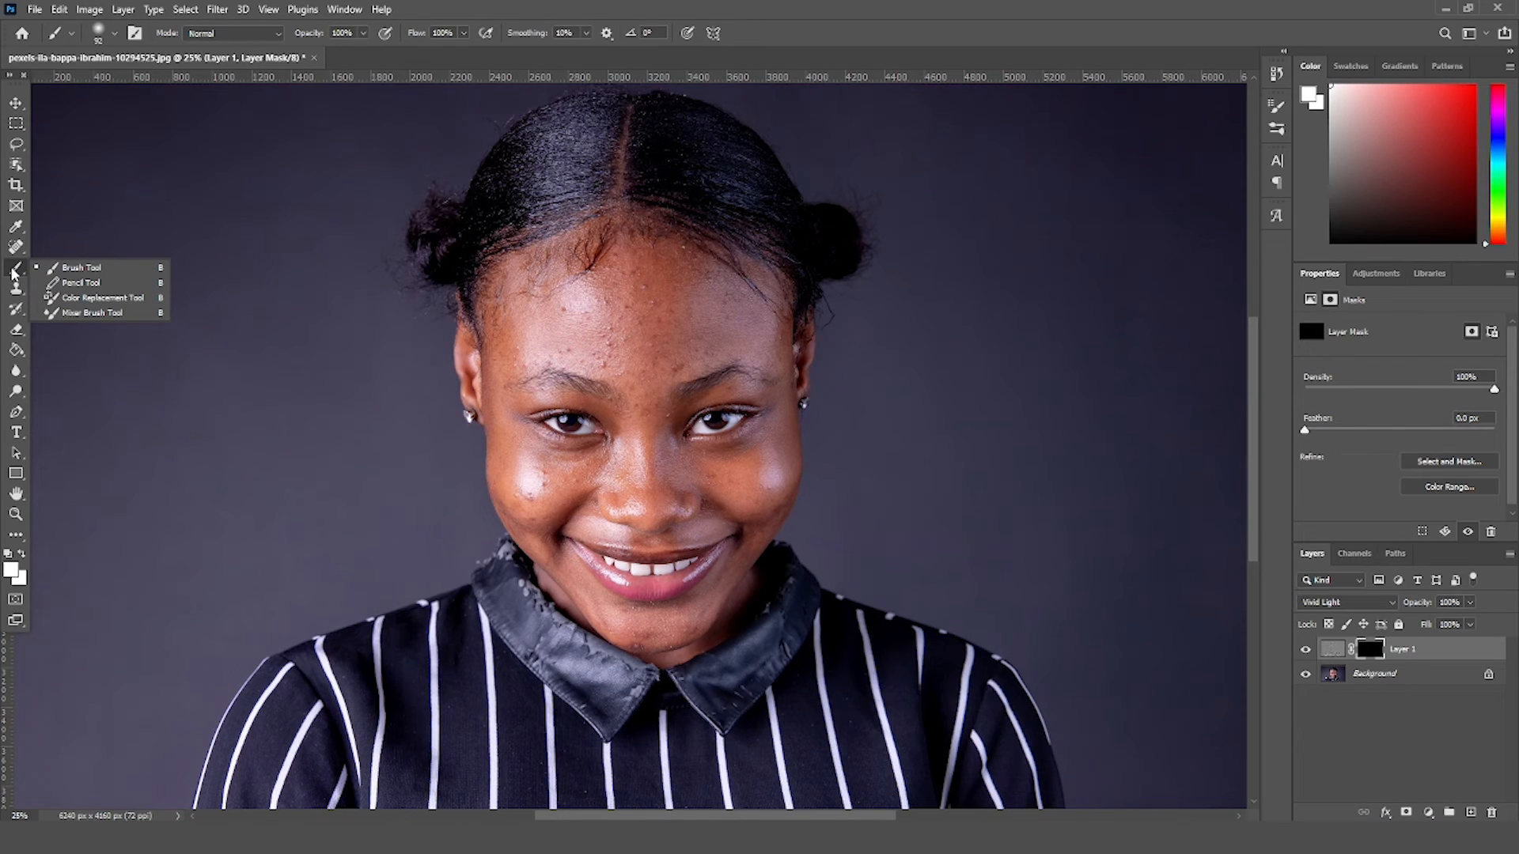
click(62, 270)
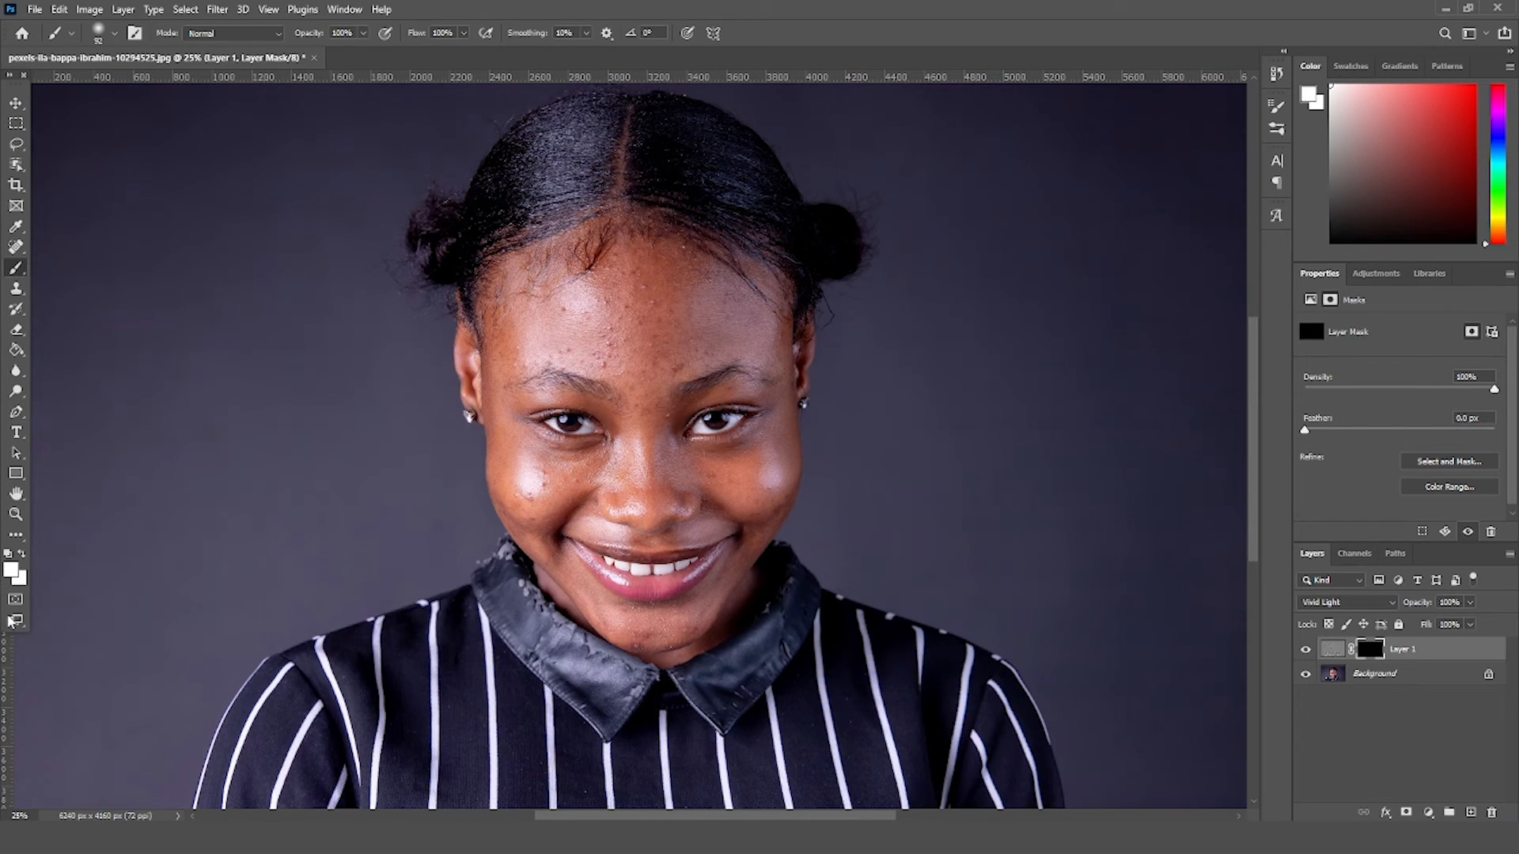
click(12, 570)
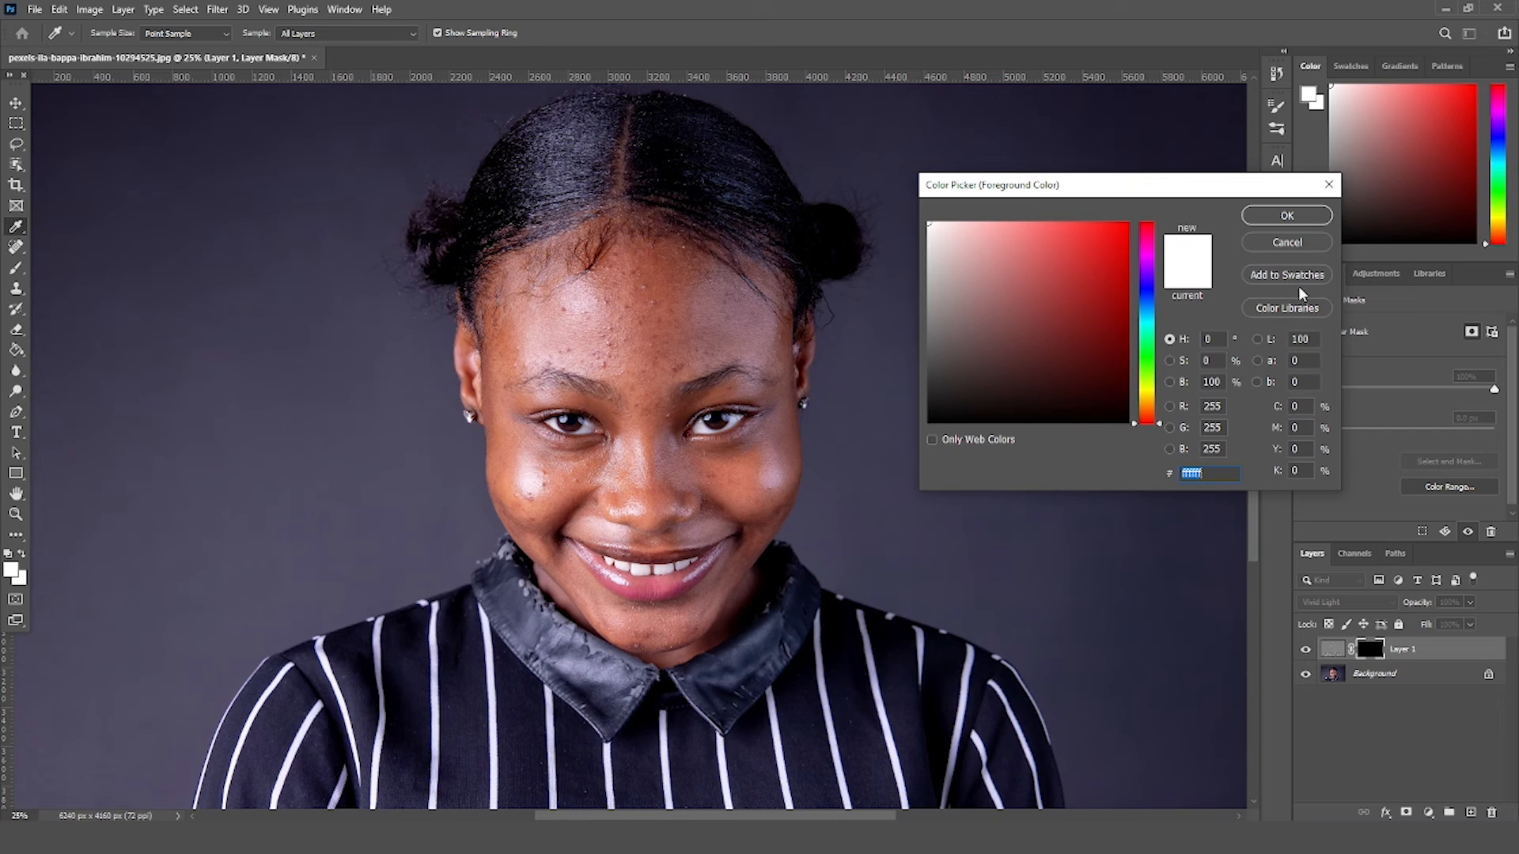
click(1287, 215)
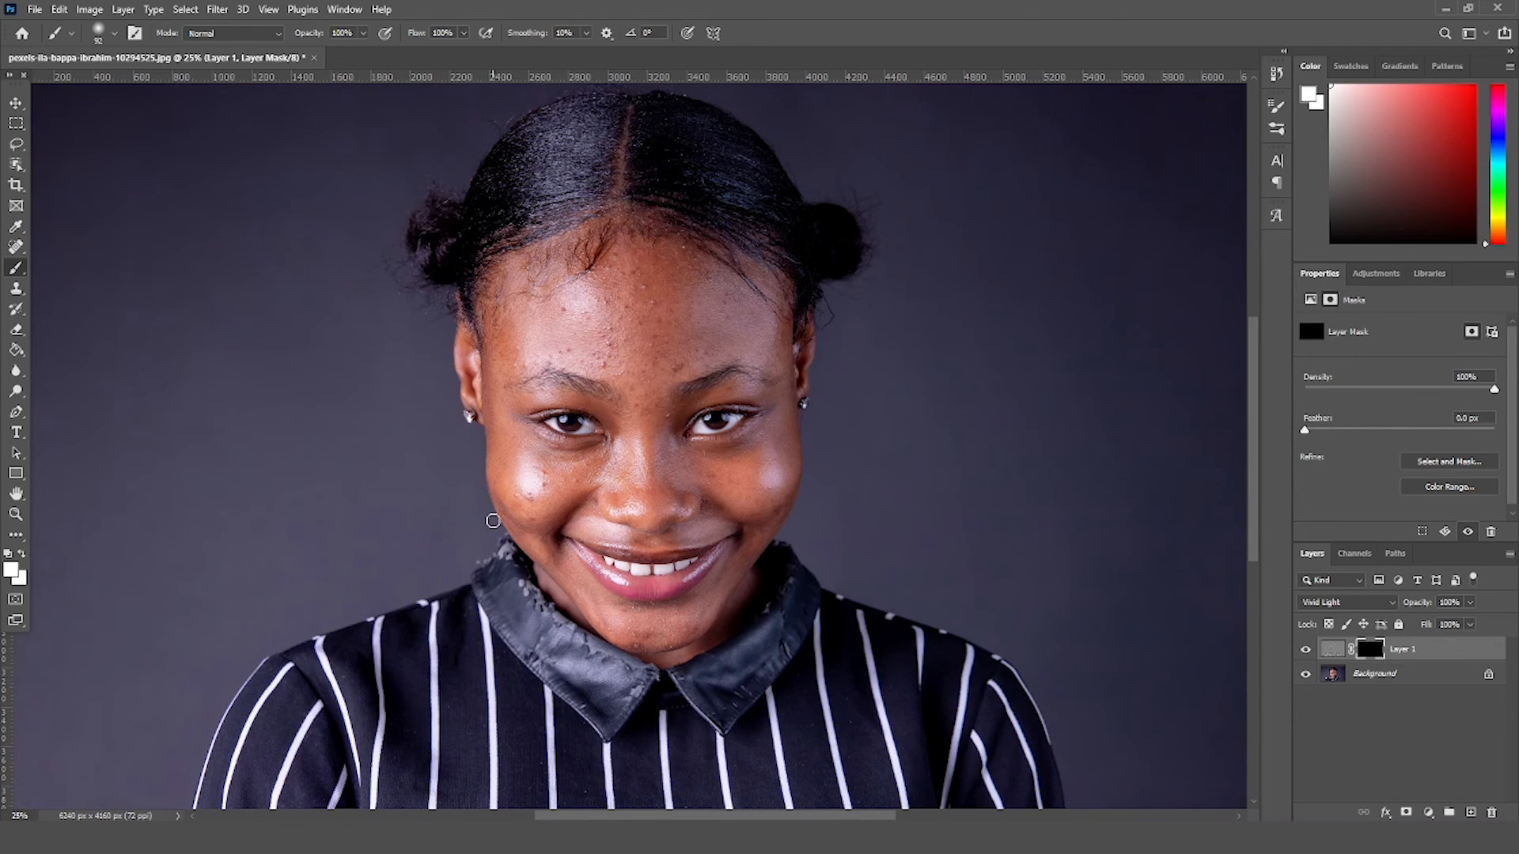
click(114, 35)
drag(138, 91, 149, 92)
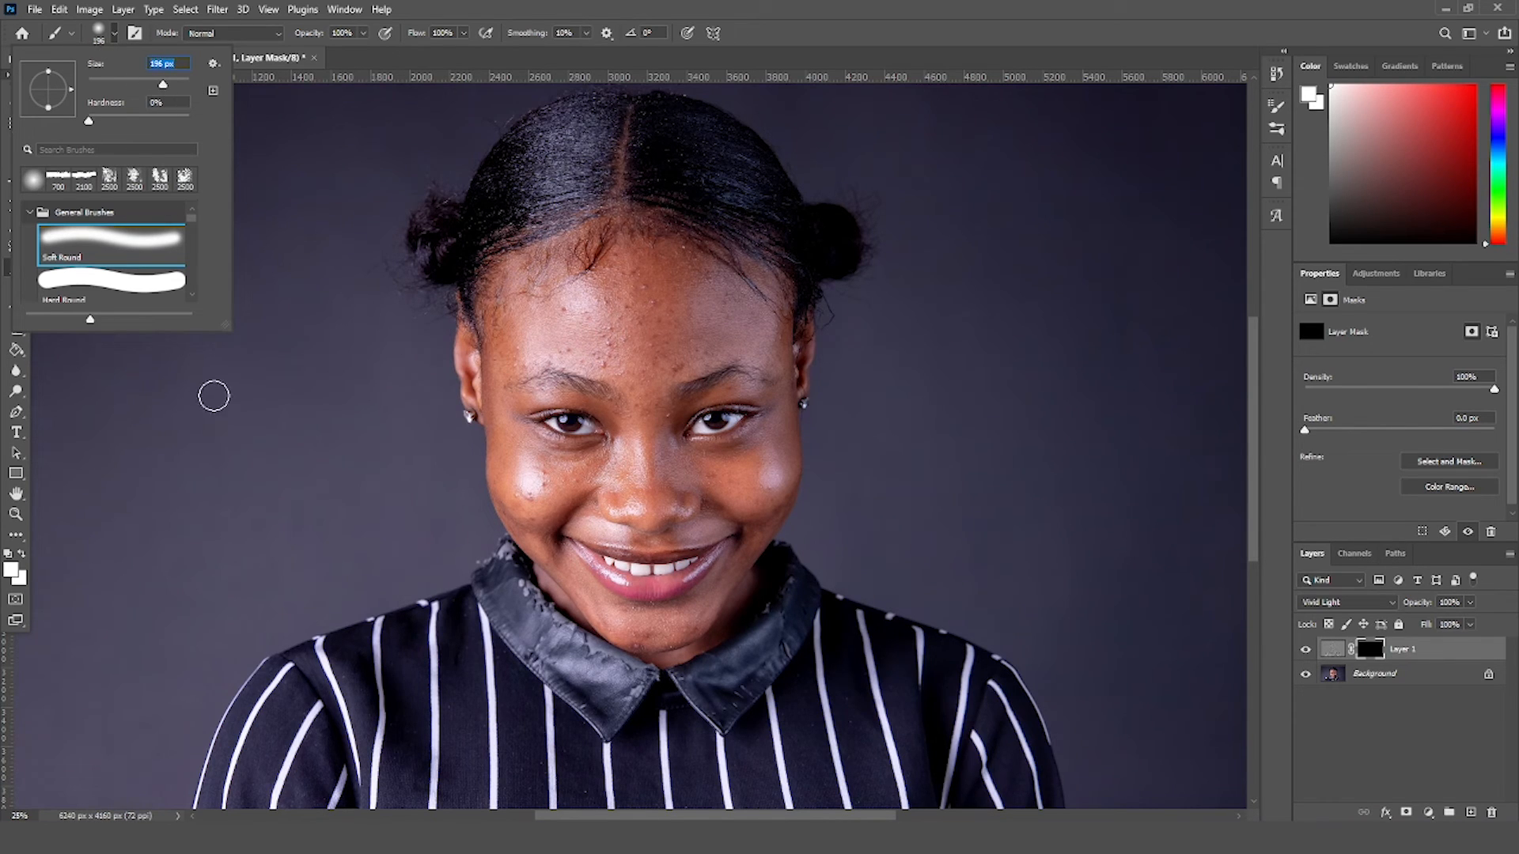
click(214, 398)
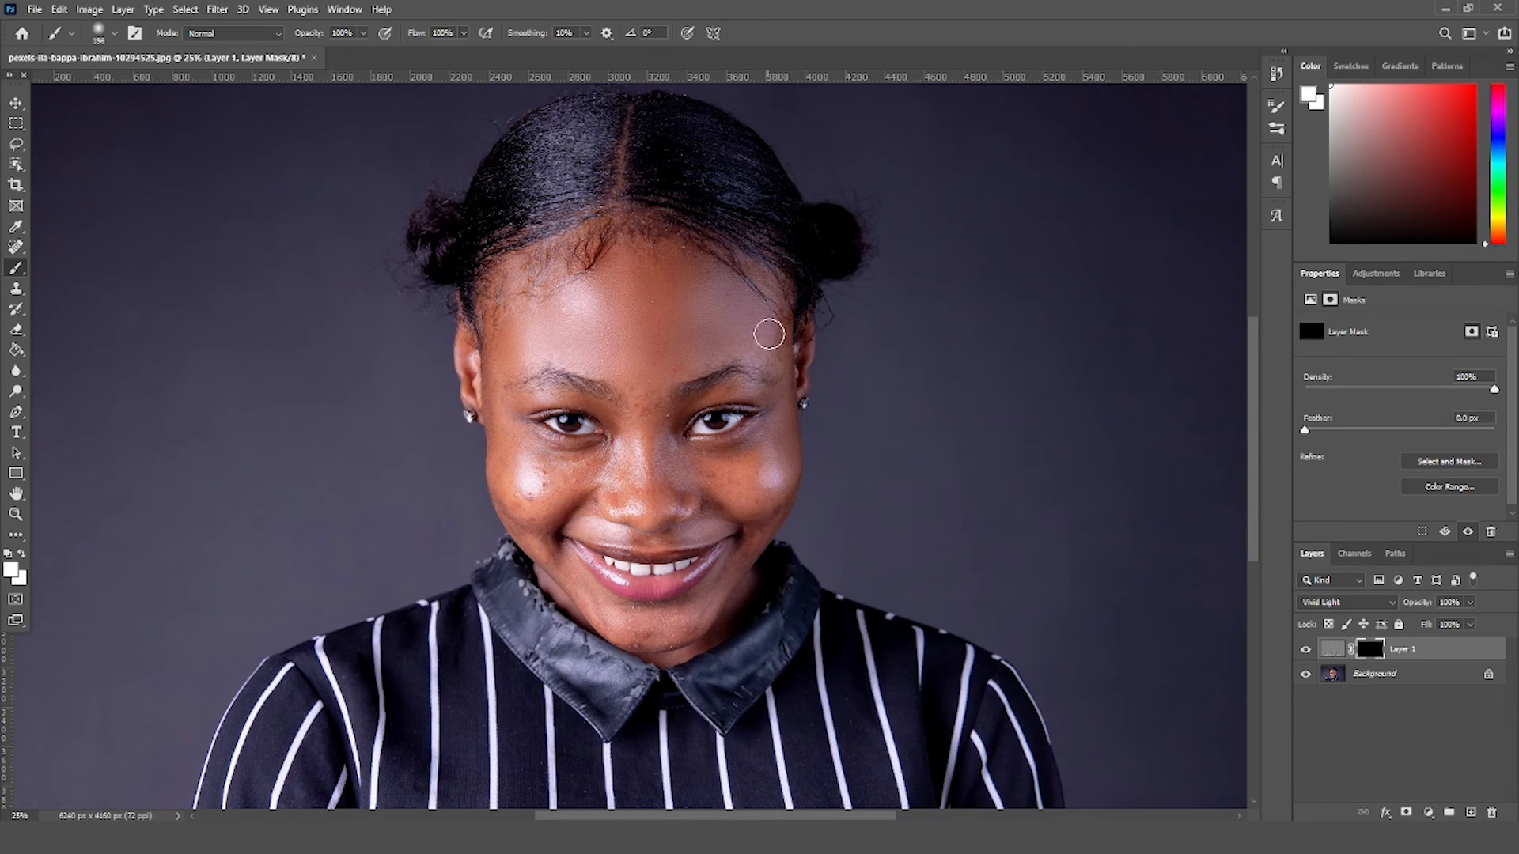
drag(769, 334, 760, 335)
drag(645, 383, 650, 422)
Step: Reduce the brush size to 152 px and paint the smoothing into the smaller skin areas around the nose and mouth
click(116, 35)
drag(147, 87, 141, 86)
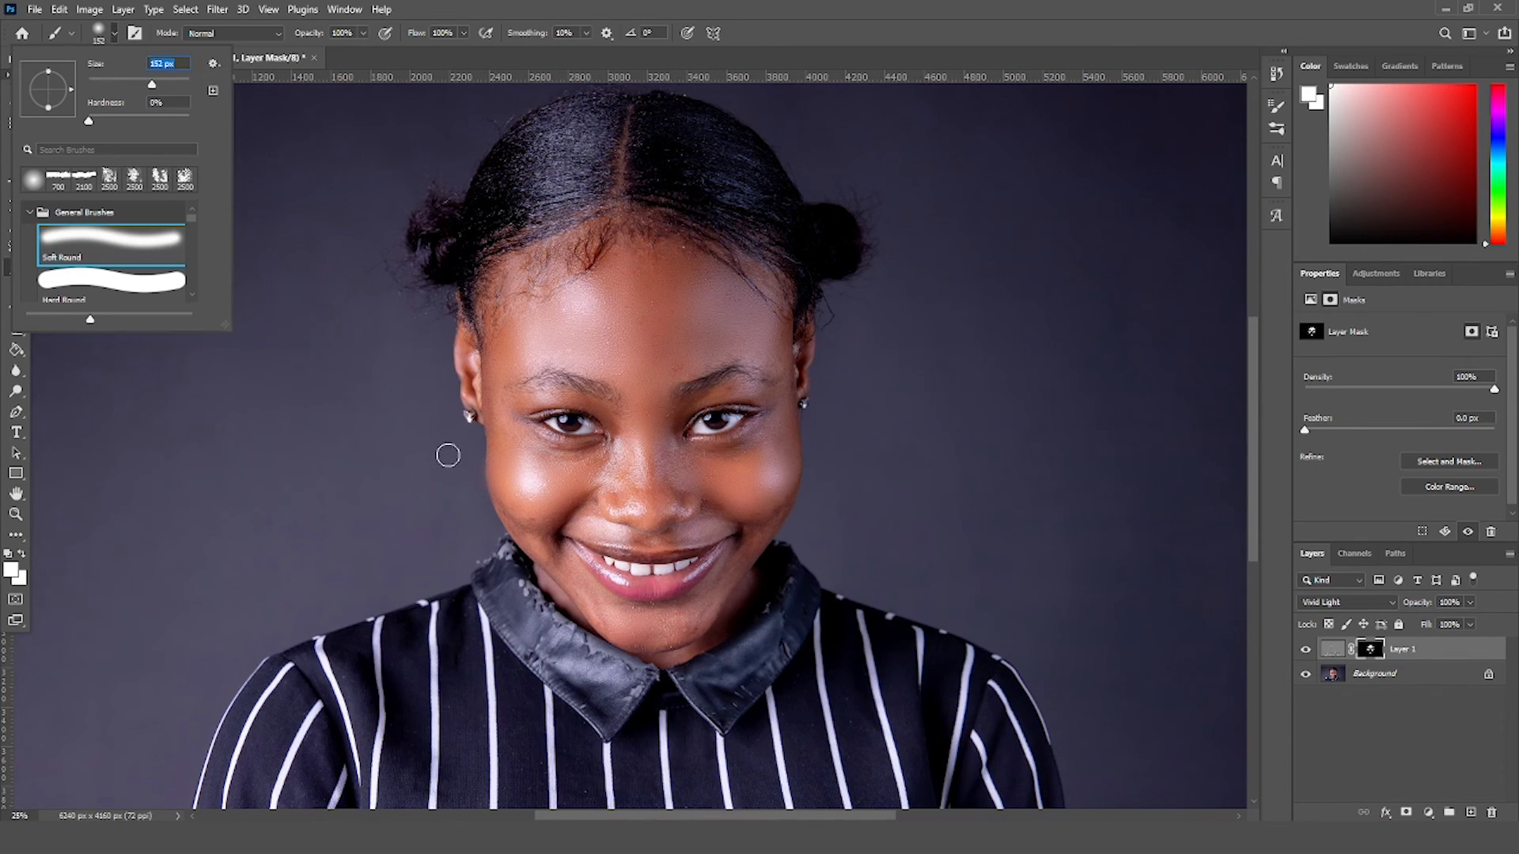
click(534, 520)
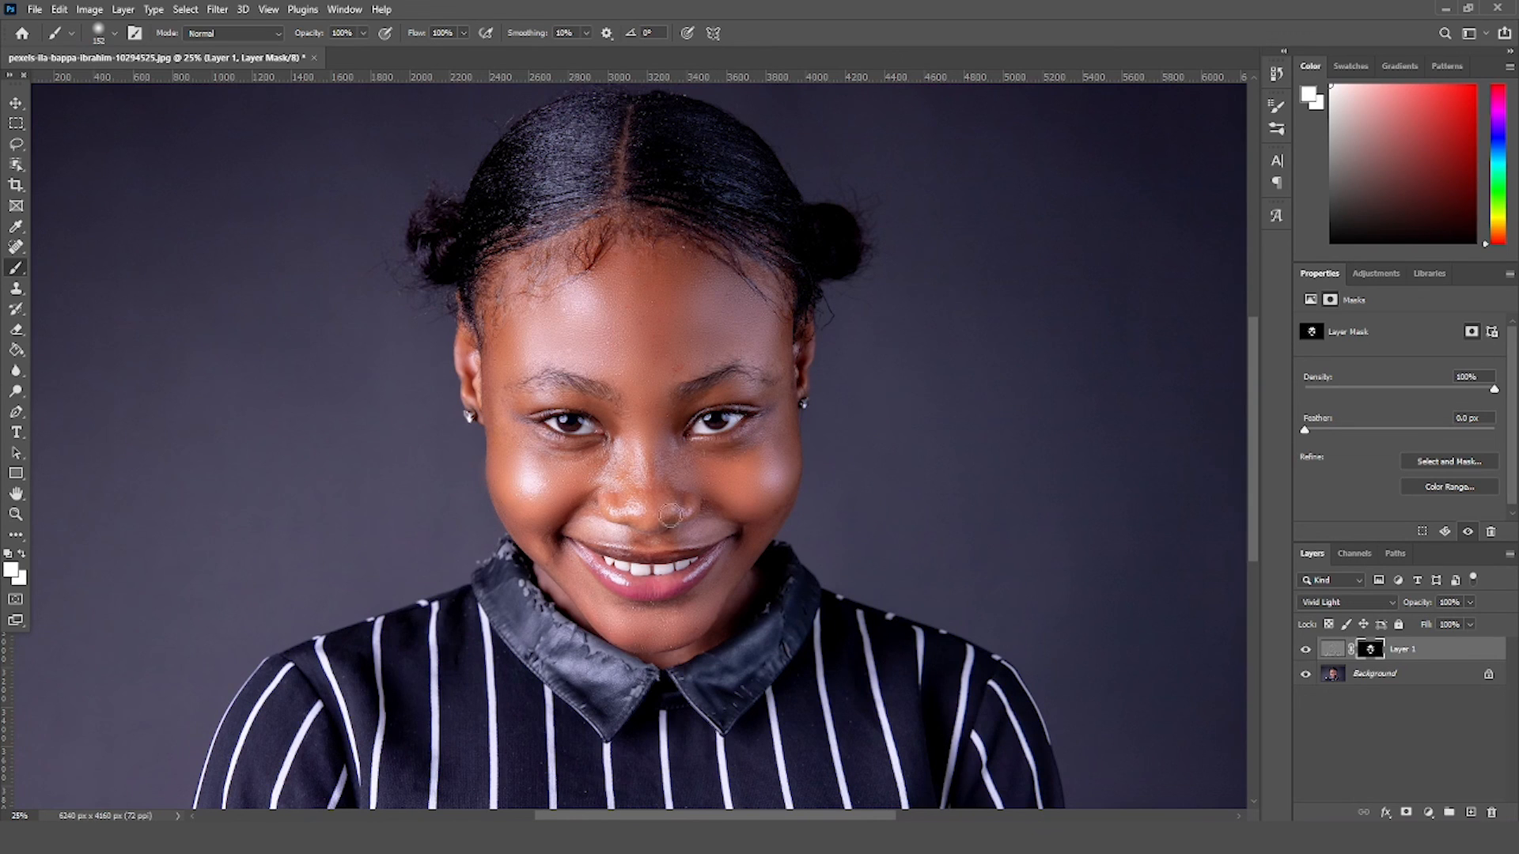
Step: Compare the whole portrait before and after smoothing by toggling the visibility of all layers except Background
scroll(670, 515, down, 1)
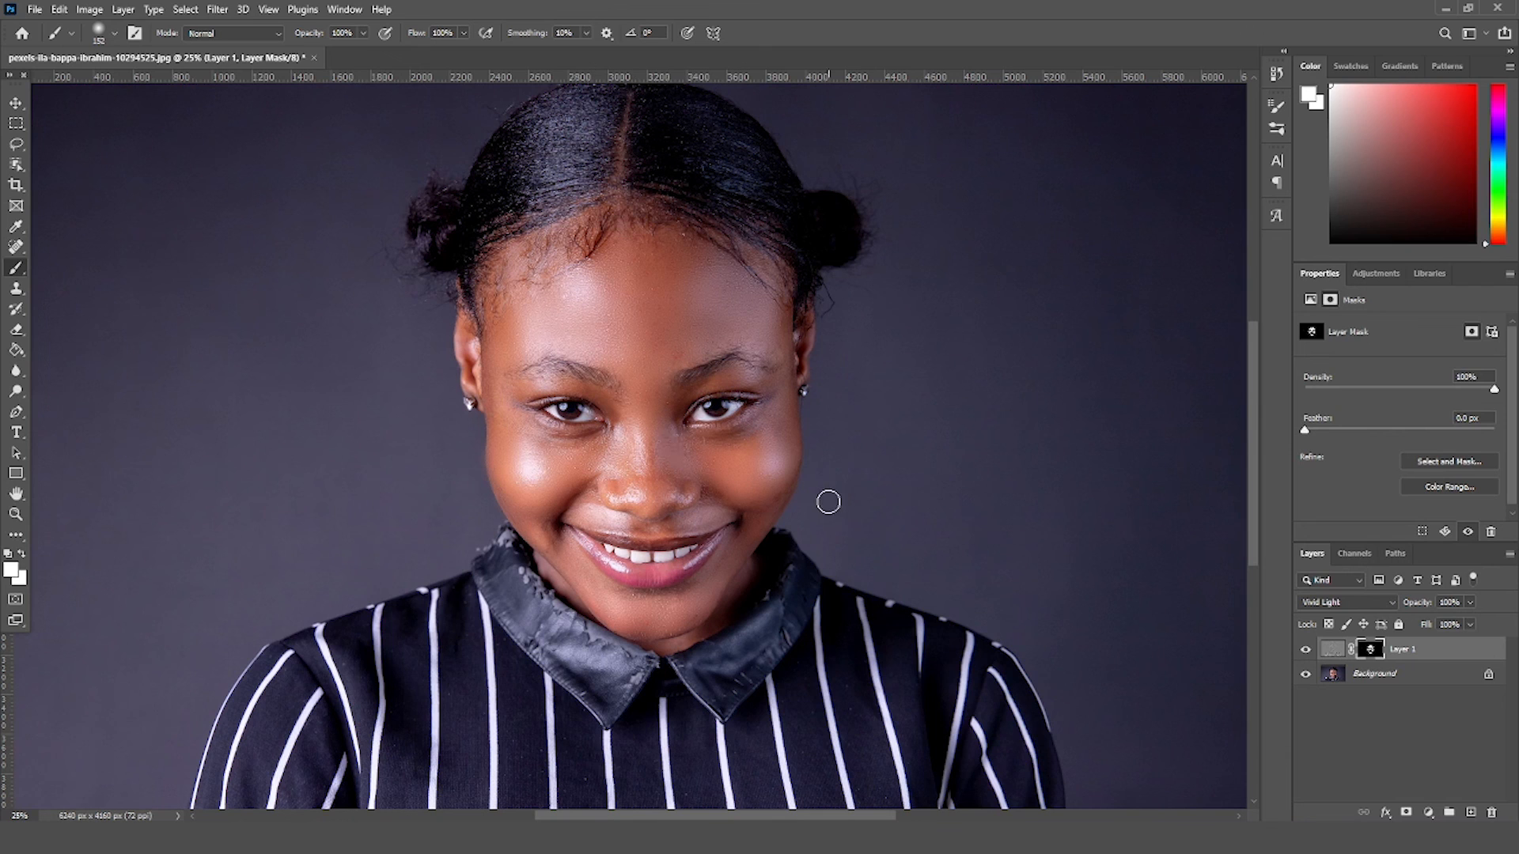
key(ctrl+minus)
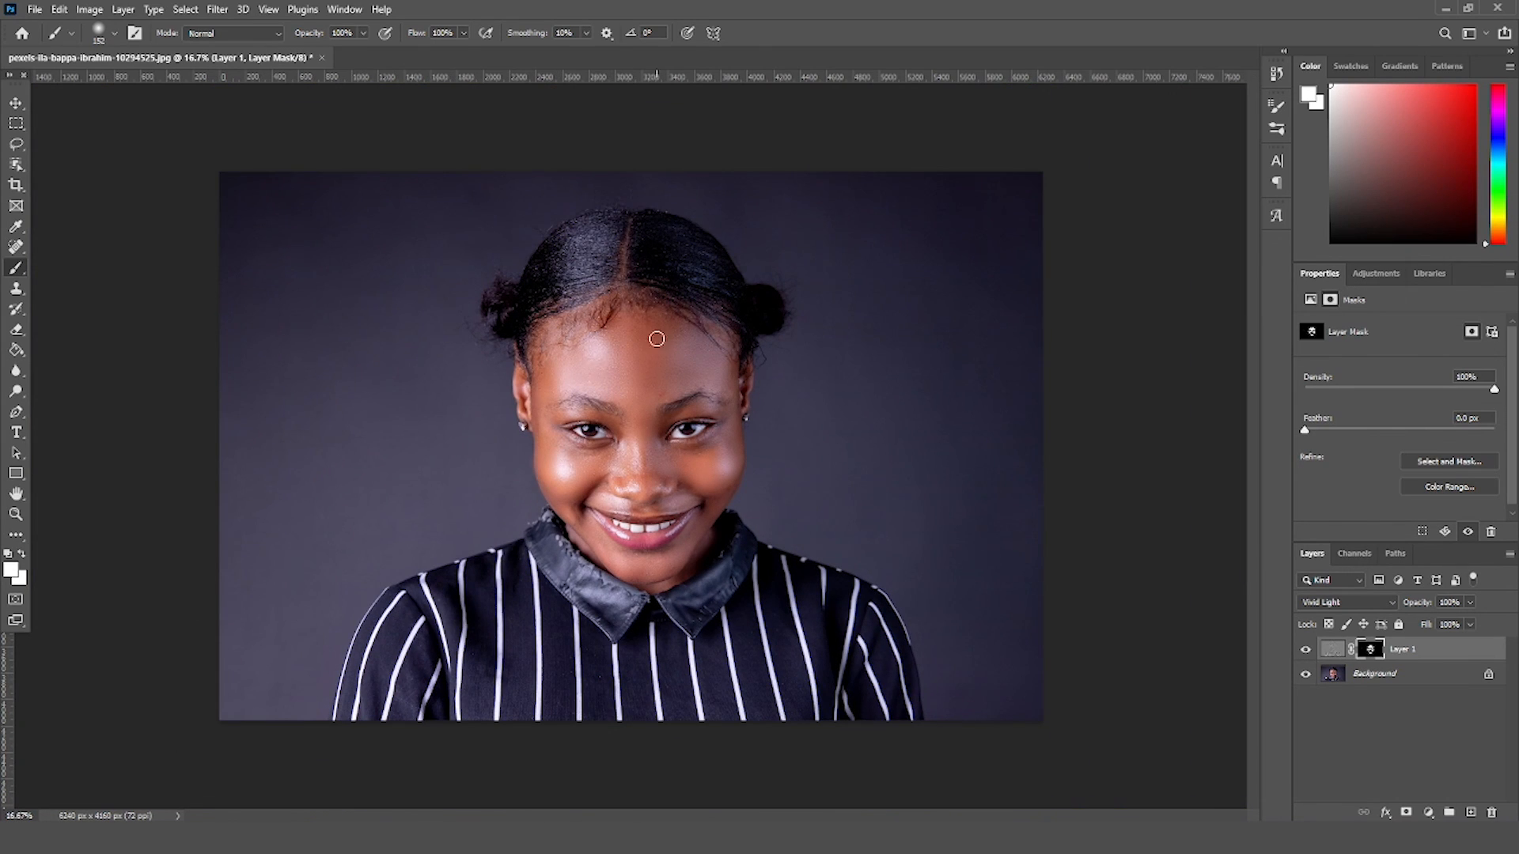
alt+click(1305, 674)
alt+click(1307, 677)
alt+click(1307, 676)
alt+click(1307, 676)
alt+click(1307, 676)
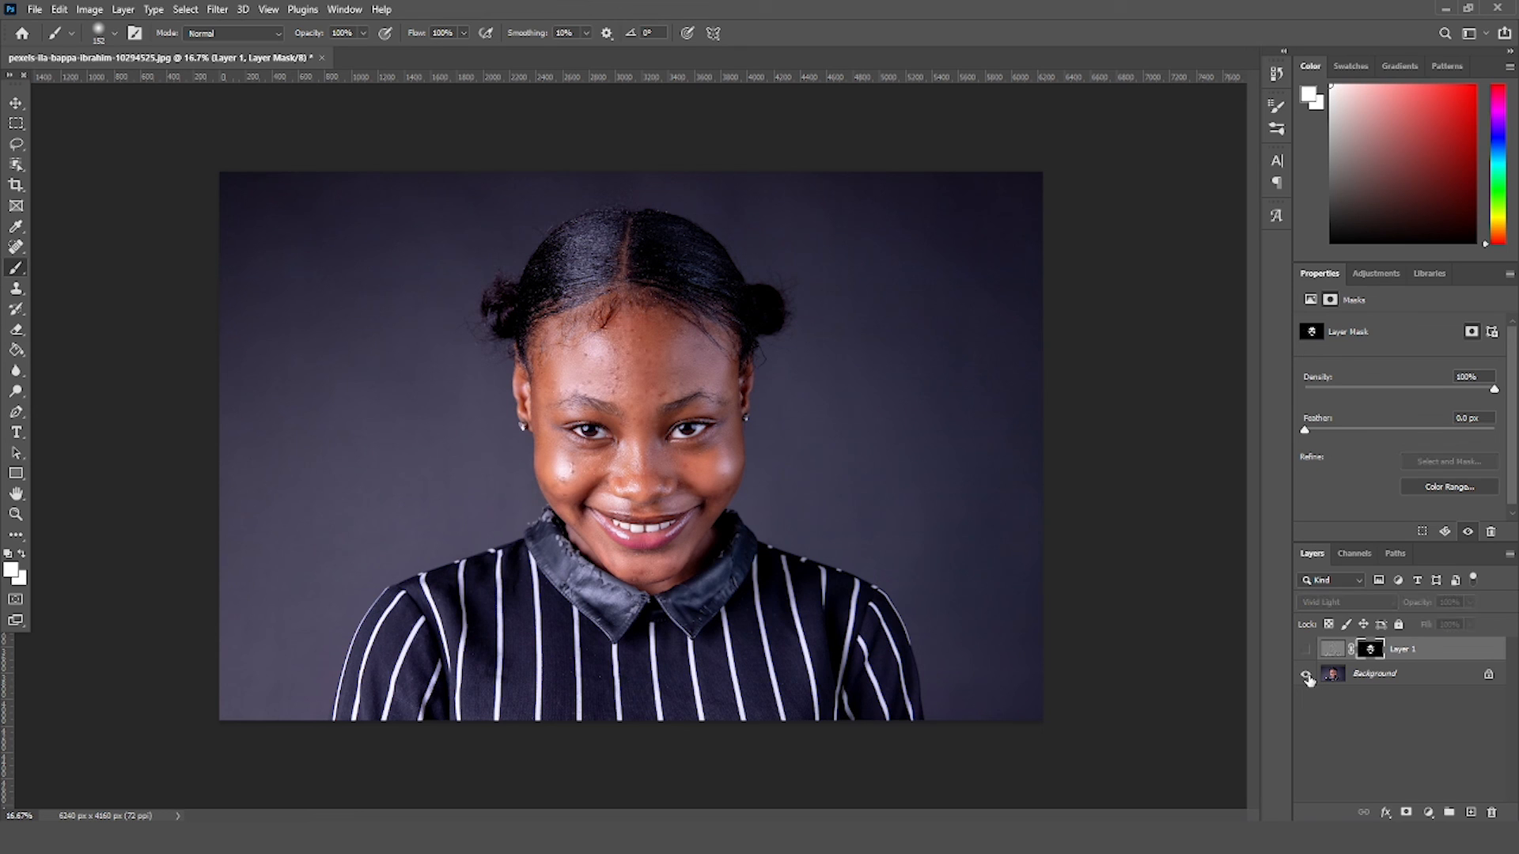